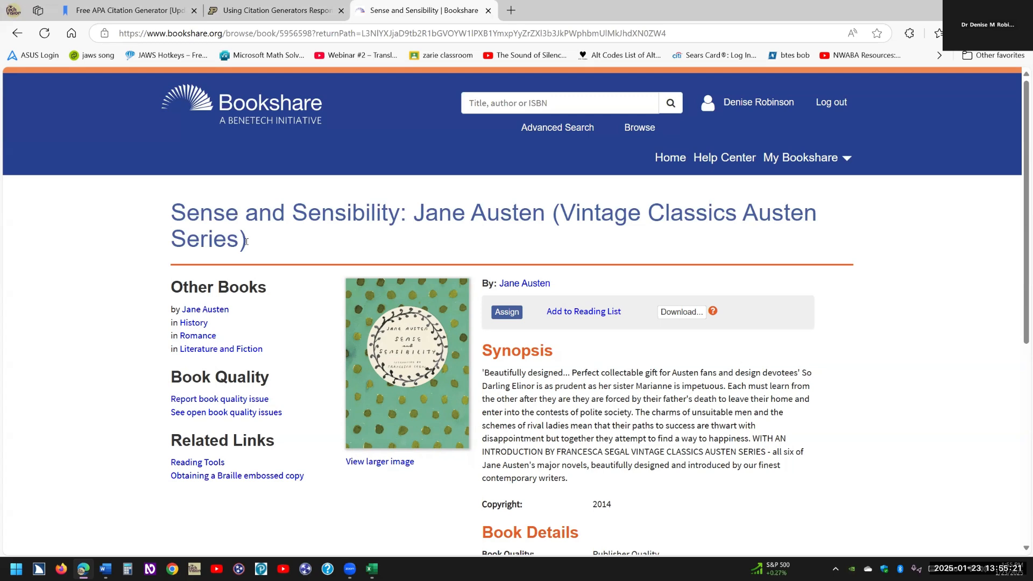
Copy the Bookshare title 'Sense and Sensibility: Jane Austen (Vintage Classics Austen Series)' and return to Word.
{"action": "triple_click", "coordinate": [172, 216]}
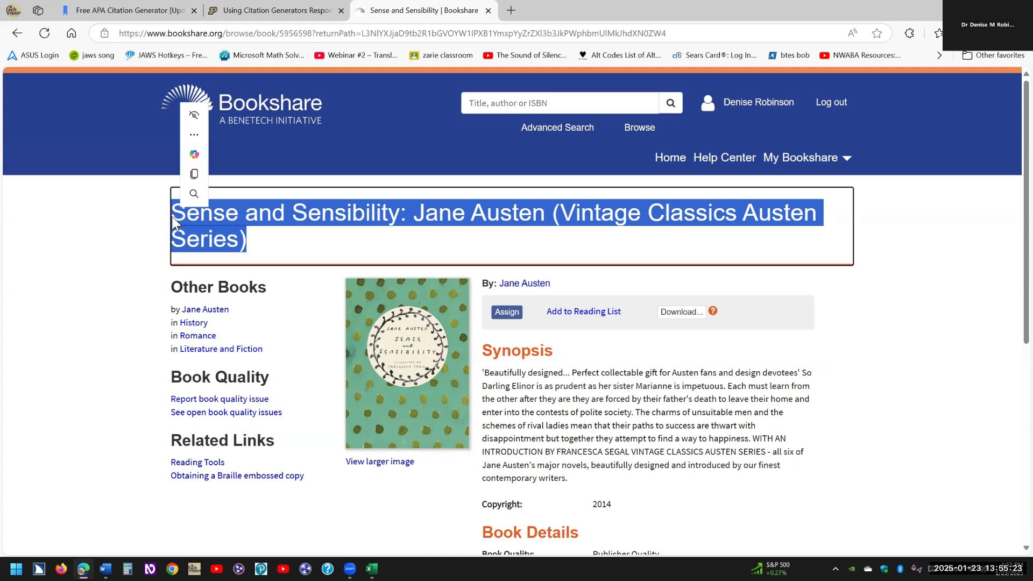
{"action": "key", "text": "ctrl+c"}
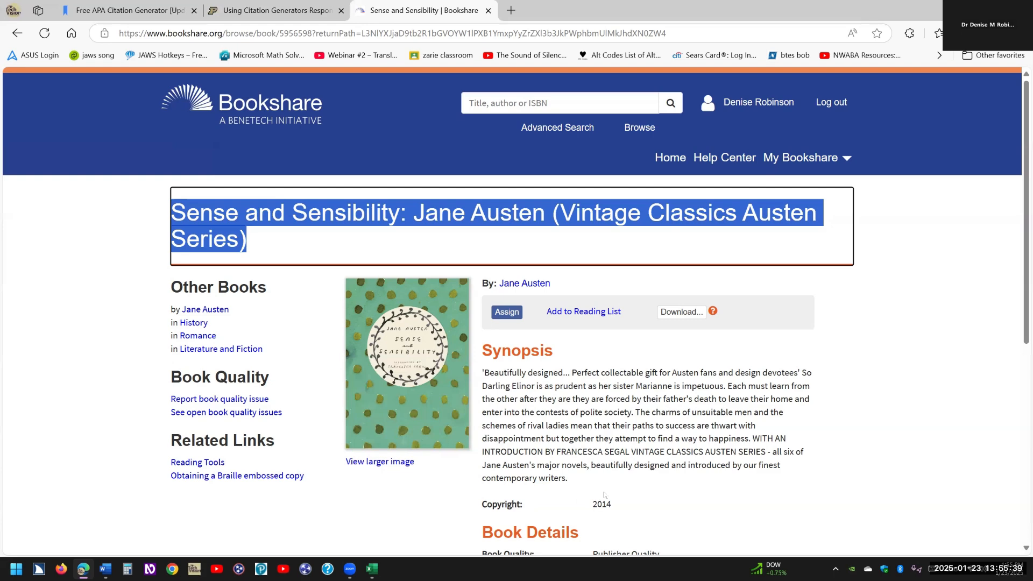
{"action": "key", "text": "alt+Tab"}
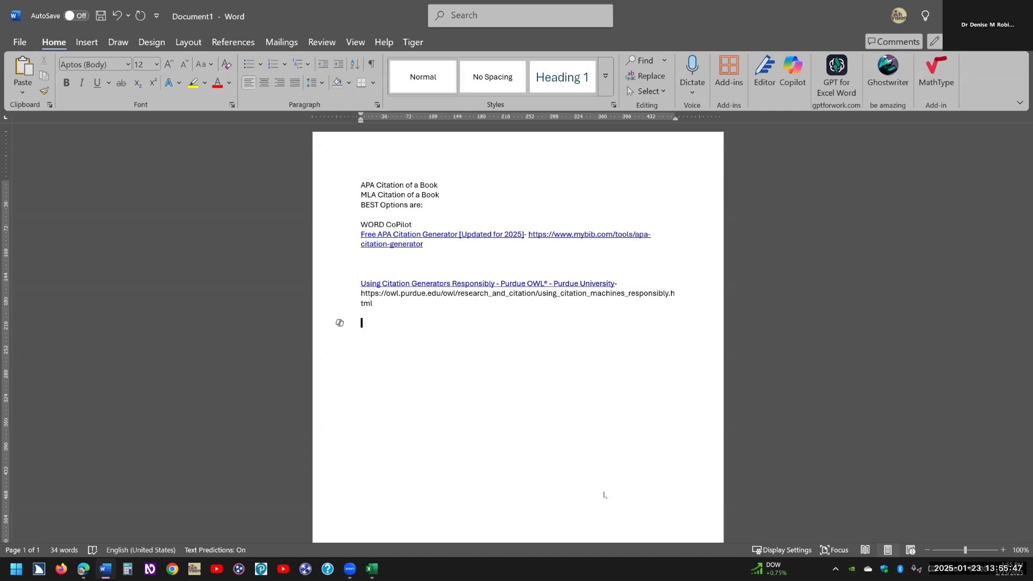
Ask Copilot for 'apa format for:' the pasted title plus 2014, and select the returned citation.
{"action": "key", "text": "alt"}
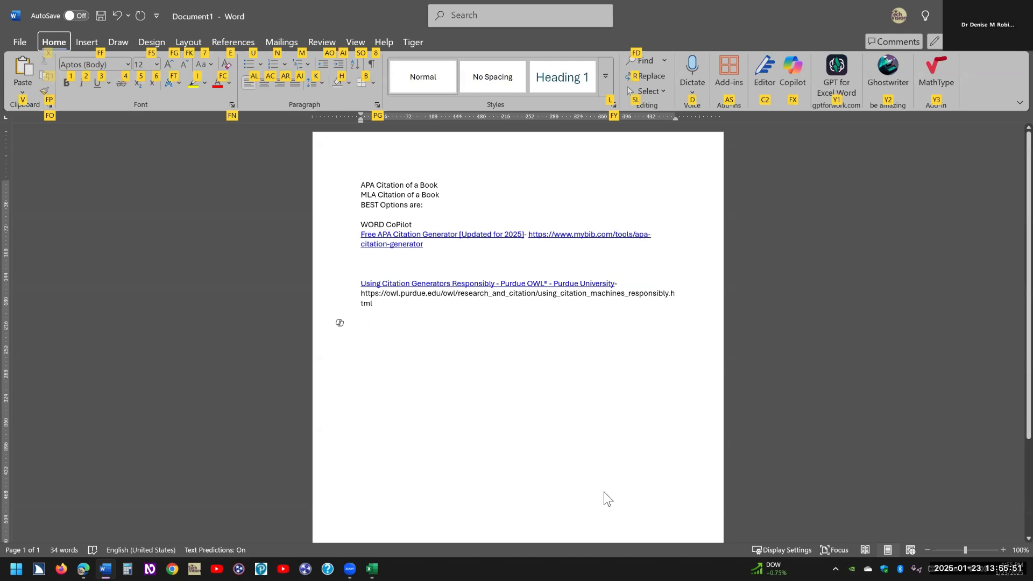
{"action": "key", "text": "f"}
{"action": "key", "text": "x"}
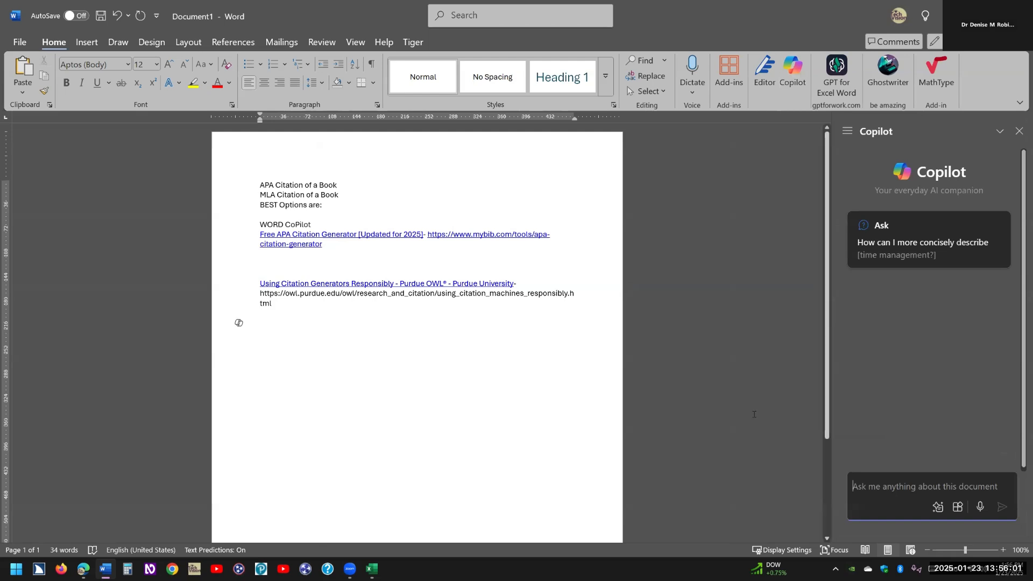
{"action": "type", "text": "apa forma"}
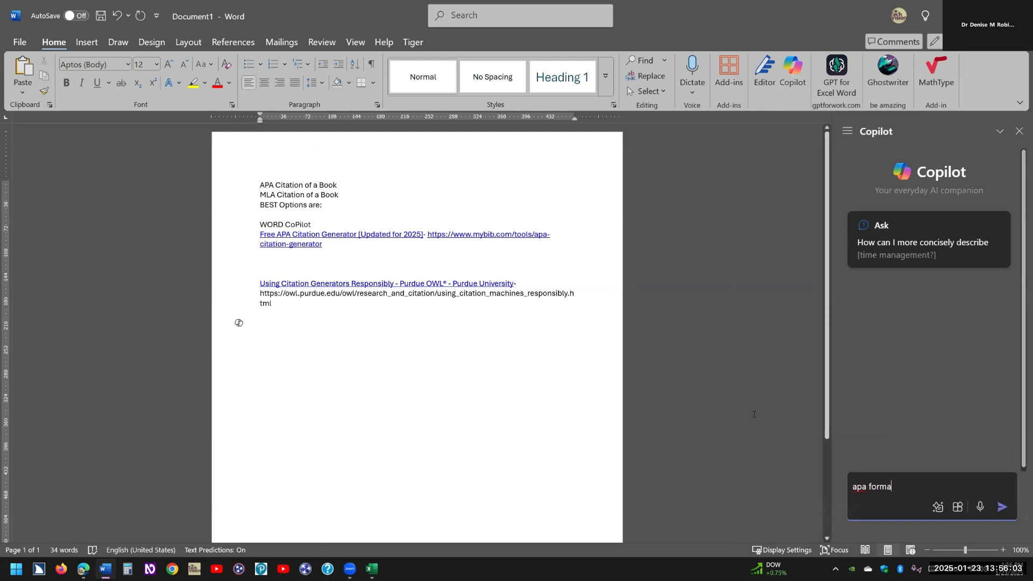
{"action": "type", "text": "t for:"}
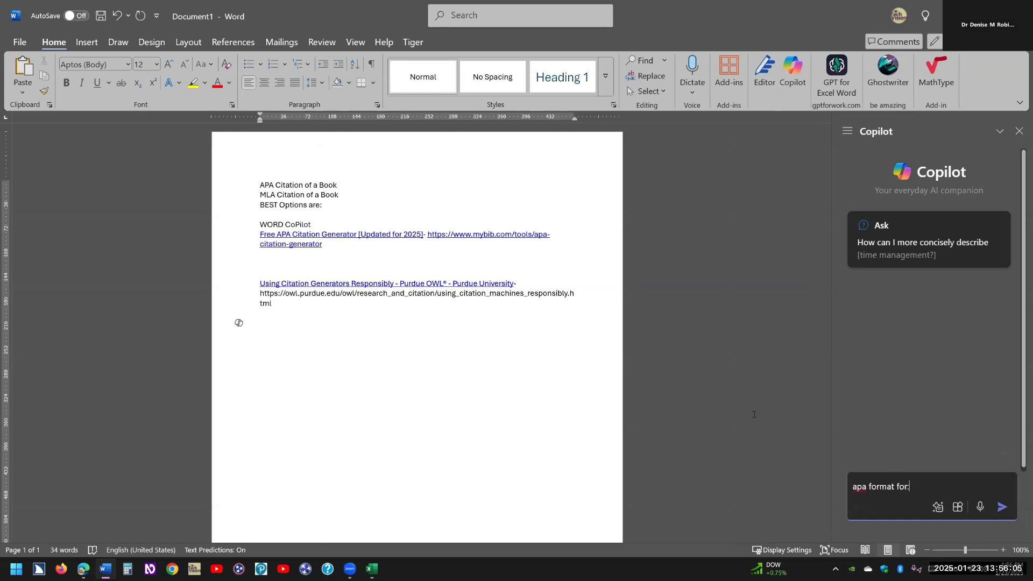
{"action": "key", "text": "ctrl+v"}
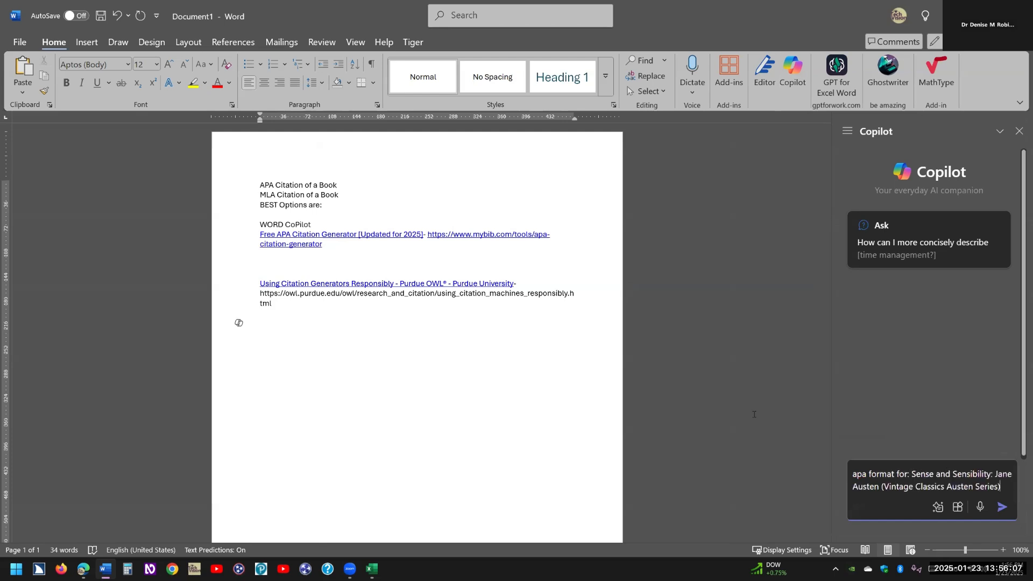
{"action": "type", "text": "2014"}
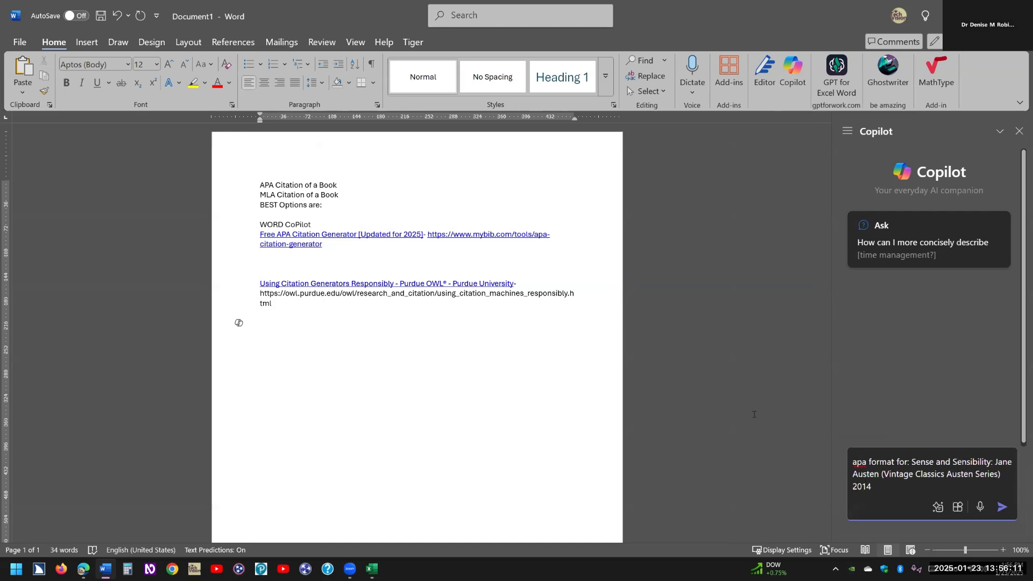
{"action": "key", "text": "Return"}
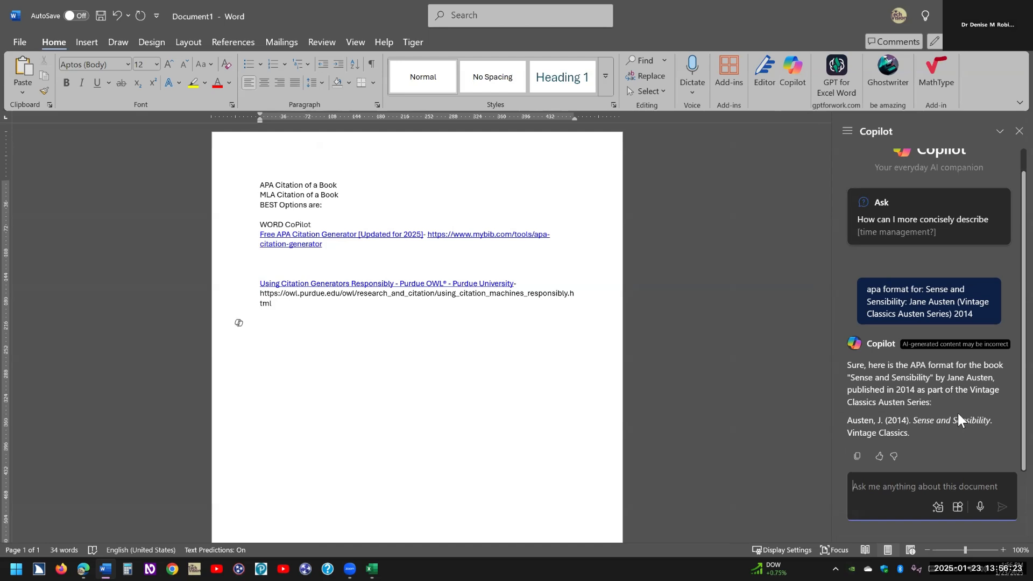
{"action": "left_click", "coordinate": [857, 456]}
{"action": "left_click_drag", "start_coordinate": [847, 420], "coordinate": [912, 431]}
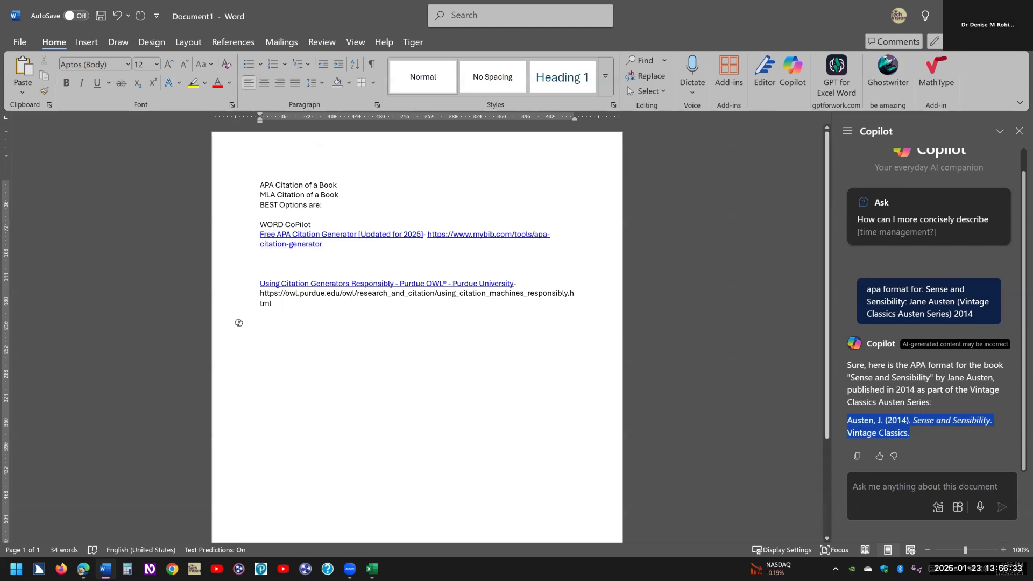
Paste 'Austen, J. (2014). Sense and Sensibility. Vintage Classics.' into the document under a typed 'APA' label.
{"action": "left_click", "coordinate": [238, 323]}
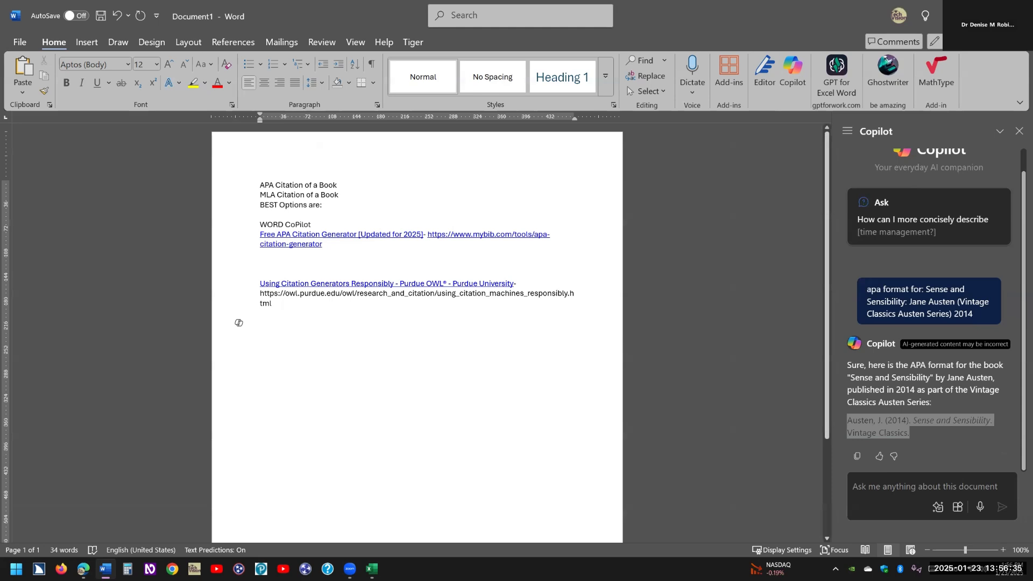
{"action": "key", "text": "ctrl+v"}
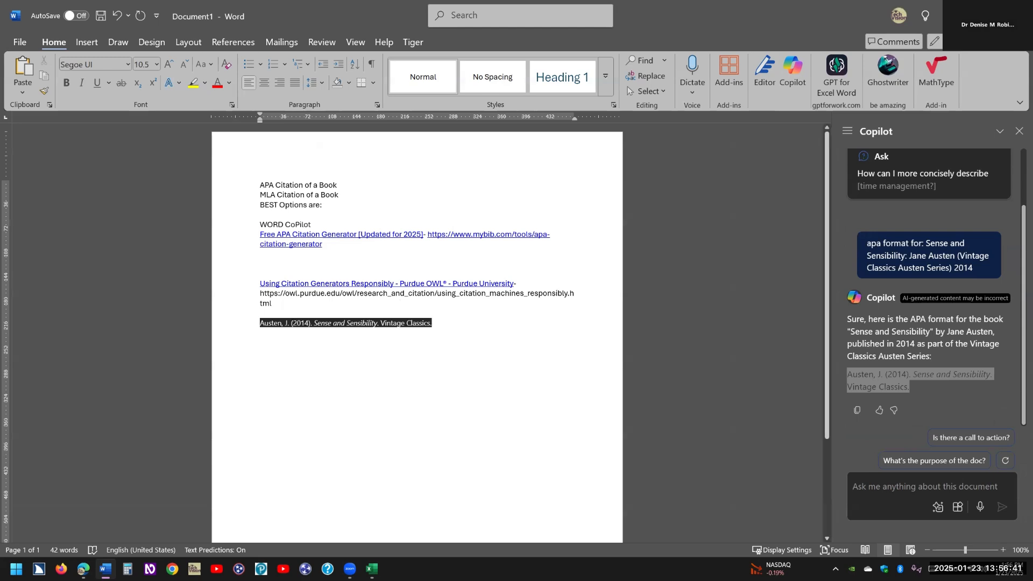
{"action": "left_click", "coordinate": [266, 310]}
{"action": "type", "text": "APA"}
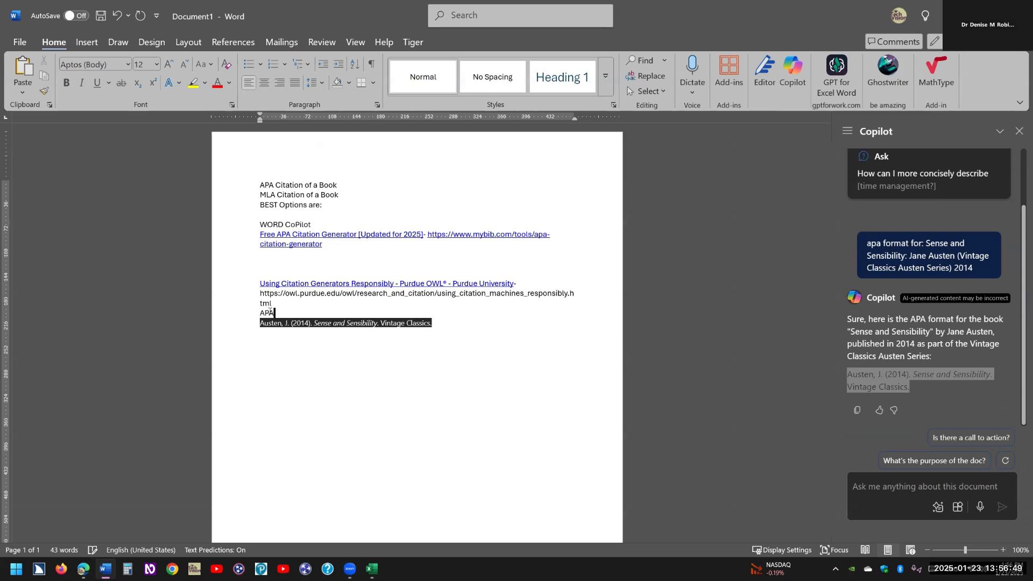
{"action": "key", "text": "Down"}
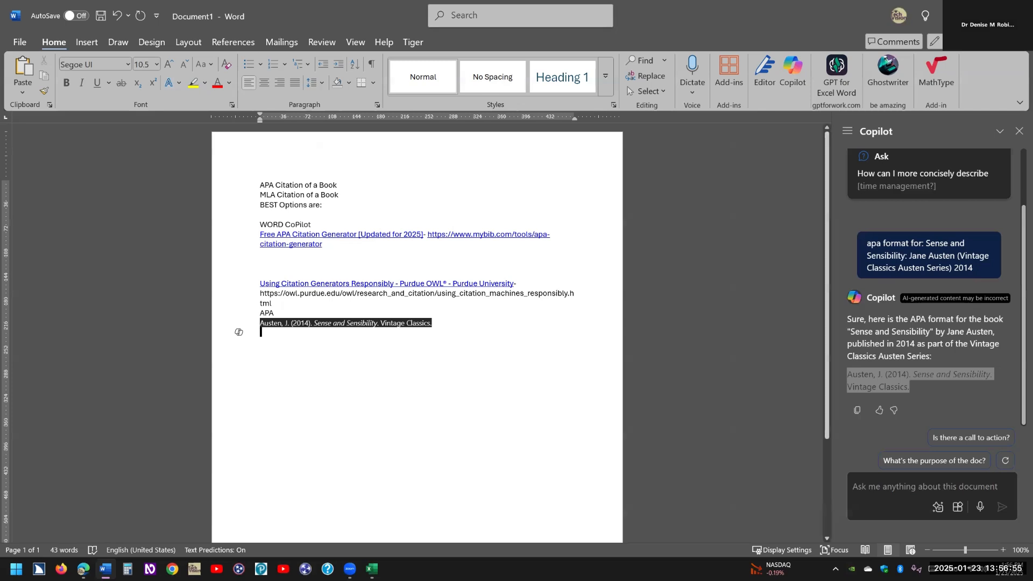
Ask Copilot 'MLA for:' the APA citation plus 2014, and select its MLA answer.
{"action": "left_click", "coordinate": [864, 485]}
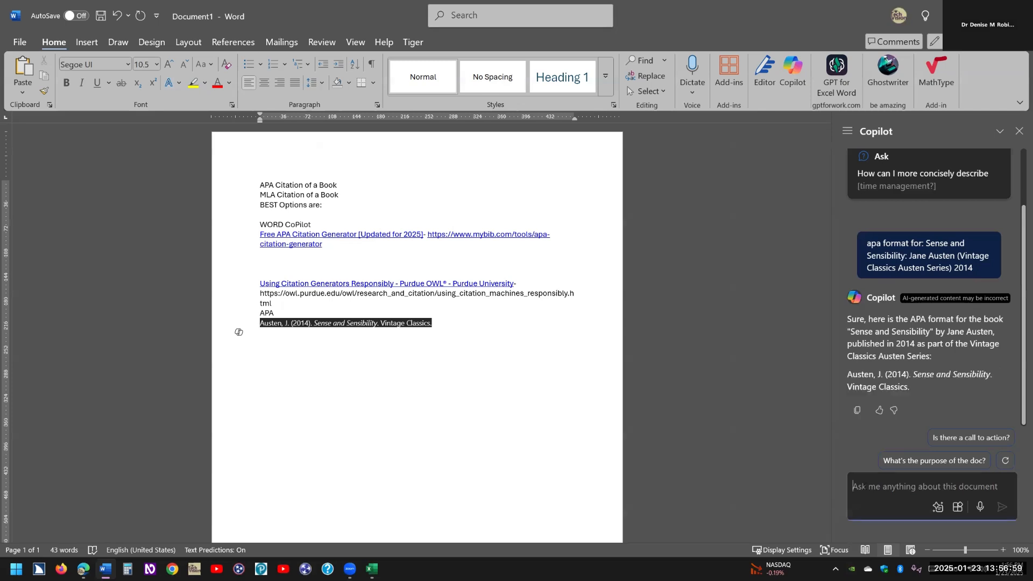
{"action": "type", "text": "MLA fo"}
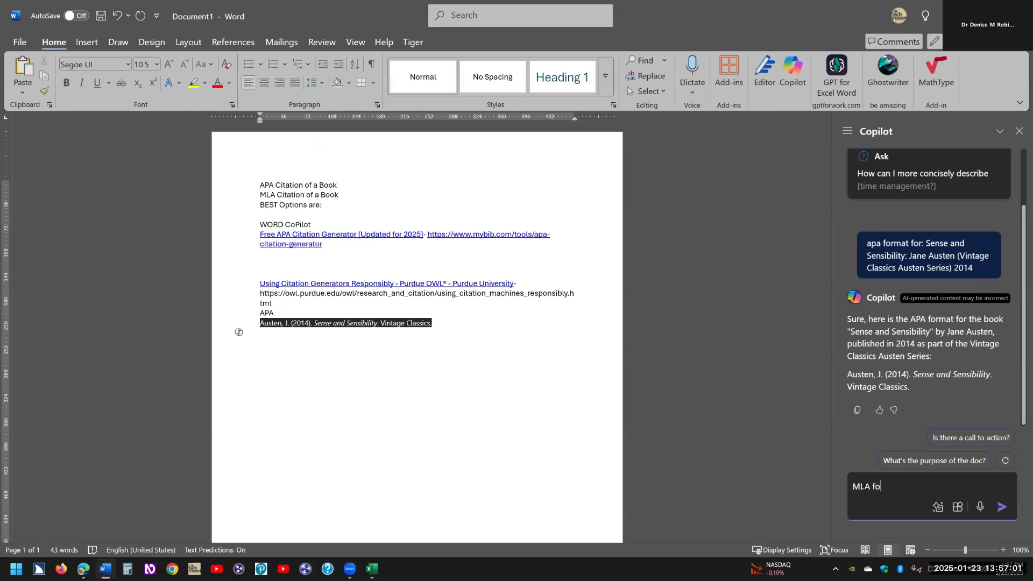
{"action": "type", "text": "r:"}
{"action": "key", "text": "ctrl+v"}
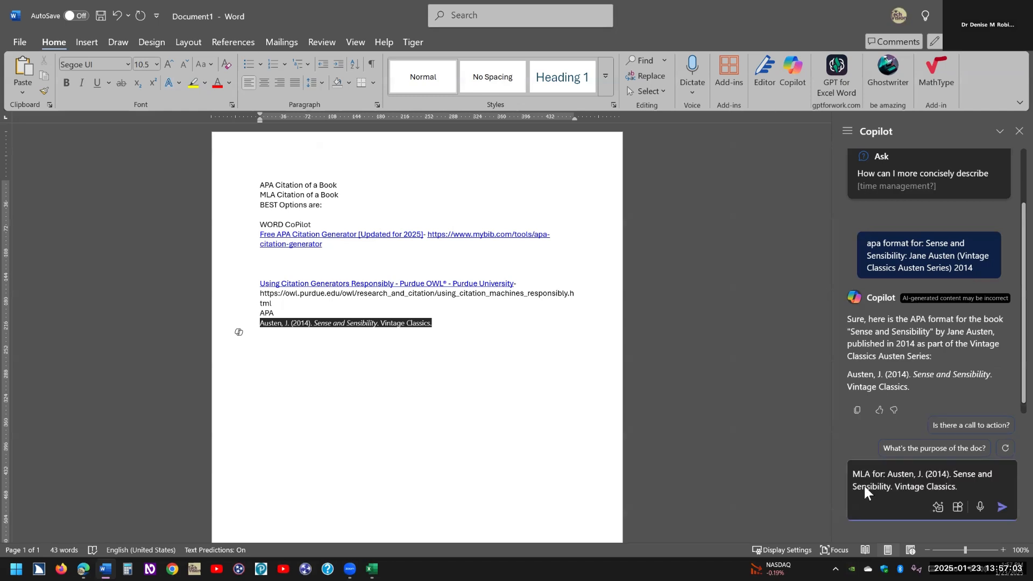
{"action": "type", "text": "2014"}
{"action": "key", "text": "Return"}
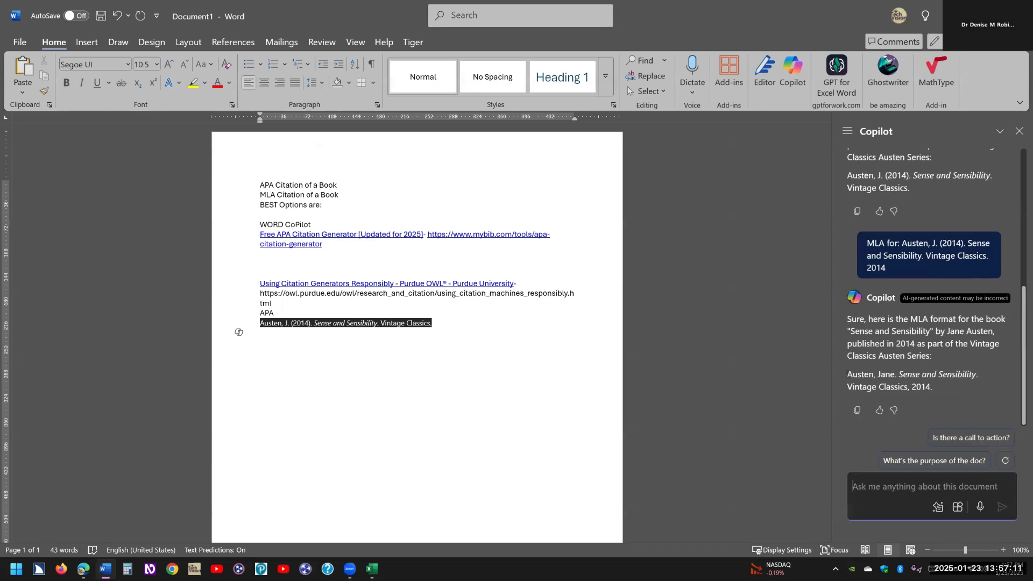
{"action": "left_click_drag", "start_coordinate": [847, 374], "coordinate": [942, 385]}
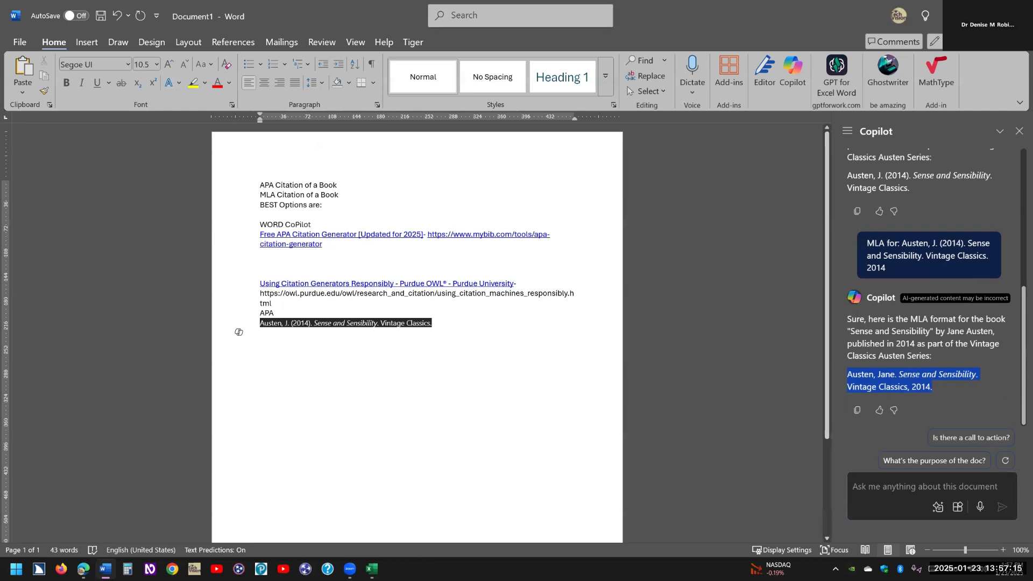
Type an 'MLA' label and paste 'Austen, Jane. Sense and Sensibility. Vintage Classics, 2014.' beneath it.
{"action": "left_click", "coordinate": [238, 332]}
{"action": "type", "text": "ML"}
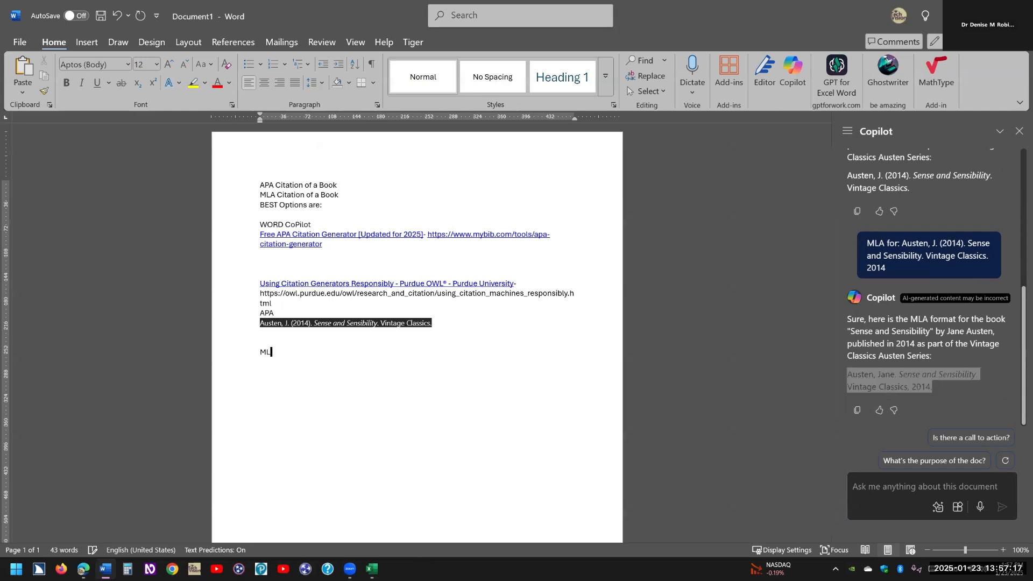
{"action": "type", "text": "A"}
{"action": "key", "text": "ctrl+v"}
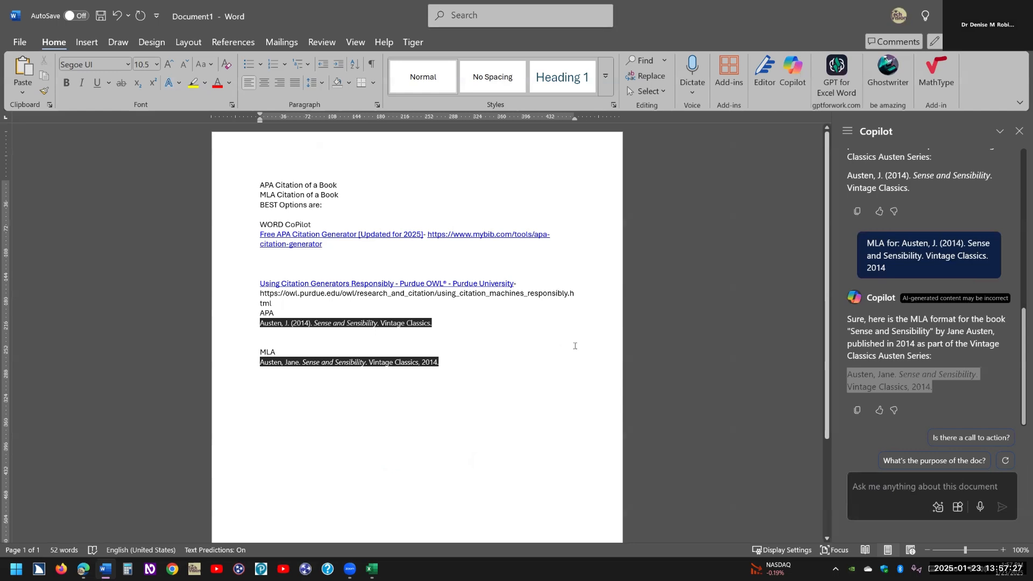
{"action": "key", "text": "alt+Tab"}
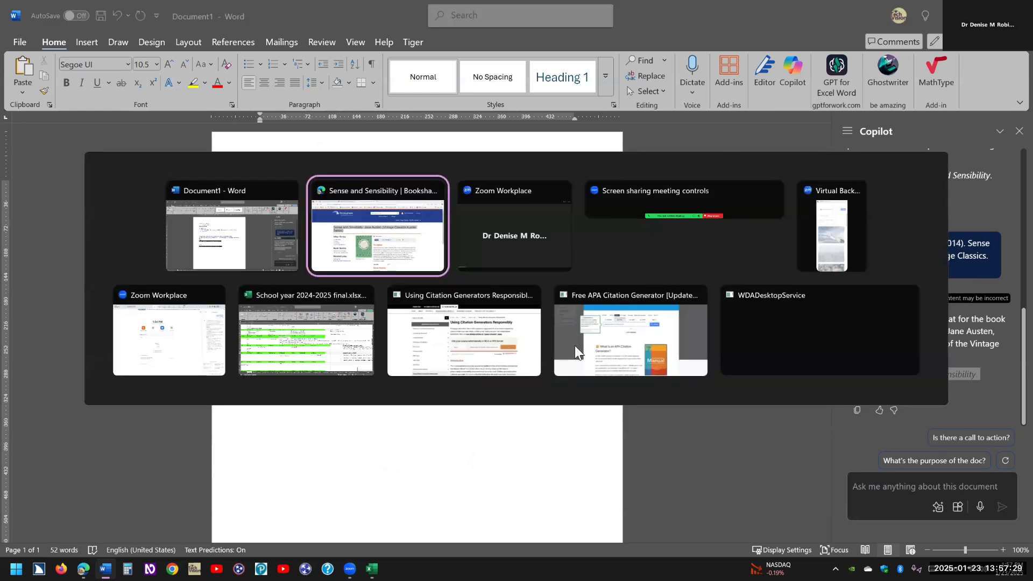
In MyBib's APA 7 generator, search the pasted citation, pick the 2014 Vintage Classics book and copy it.
{"action": "key", "text": "alt+Tab"}
{"action": "key", "text": "alt+Tab"}
{"action": "key", "text": "alt+Tab"}
{"action": "key", "text": "alt+Tab"}
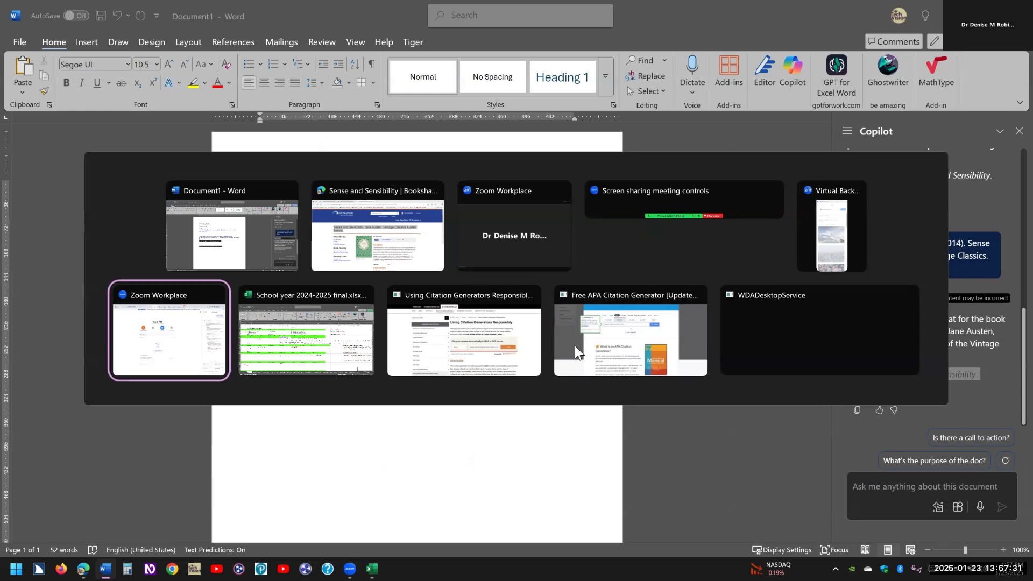
{"action": "key", "text": "alt+Tab"}
{"action": "key", "text": "ctrl+Tab"}
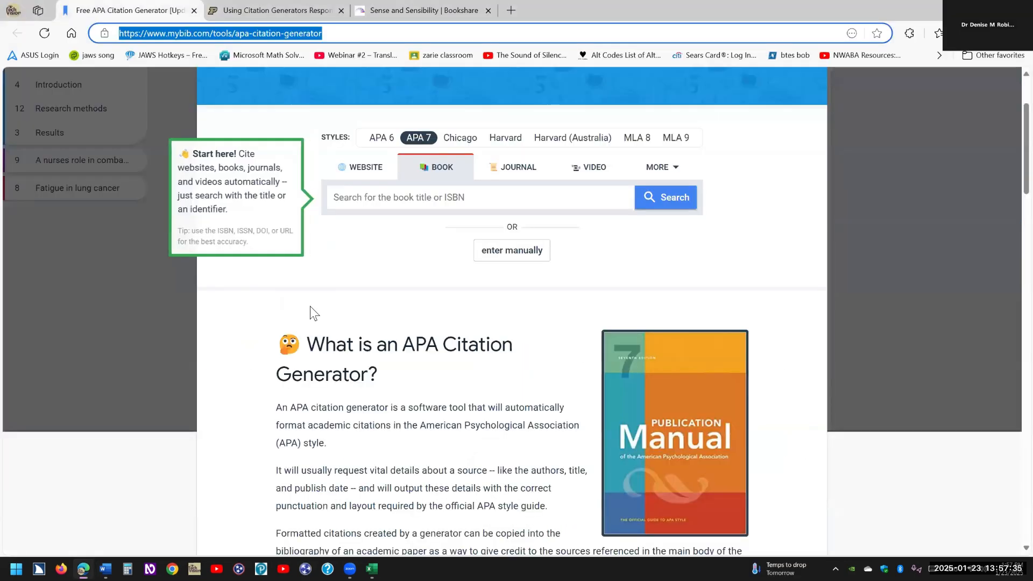
{"action": "left_click", "coordinate": [354, 243]}
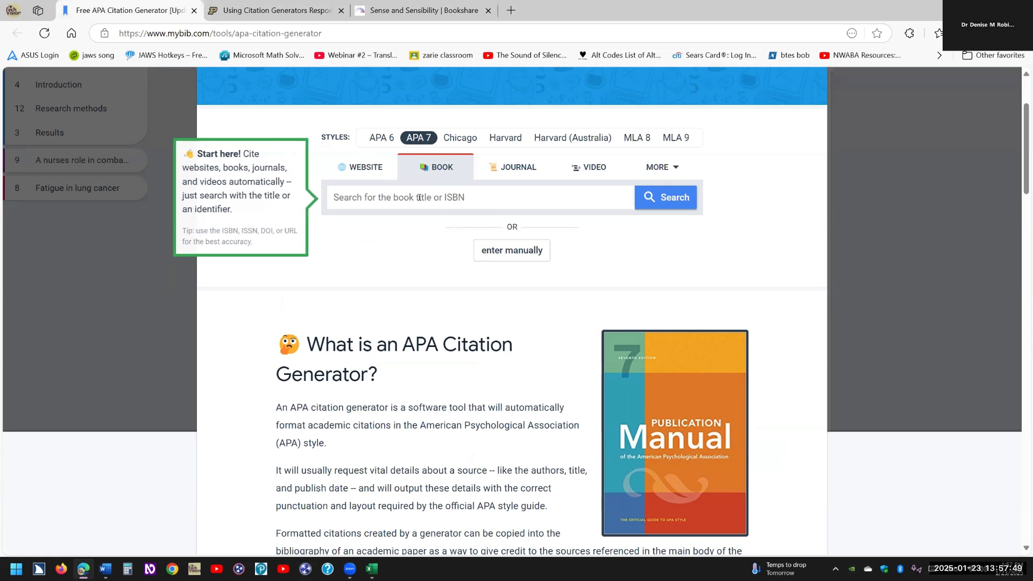
{"action": "left_click", "coordinate": [419, 198]}
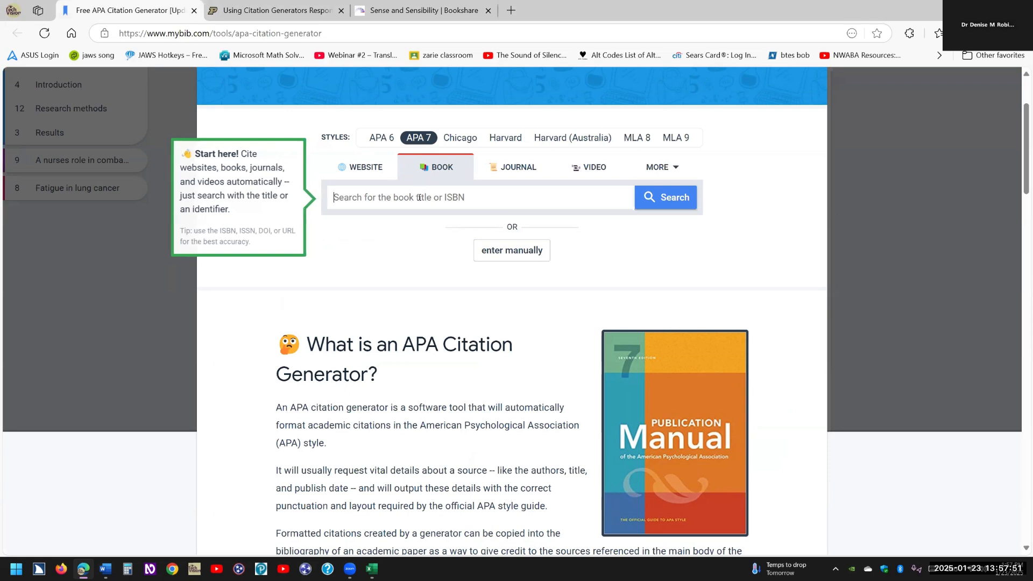
{"action": "key", "text": "ctrl+v"}
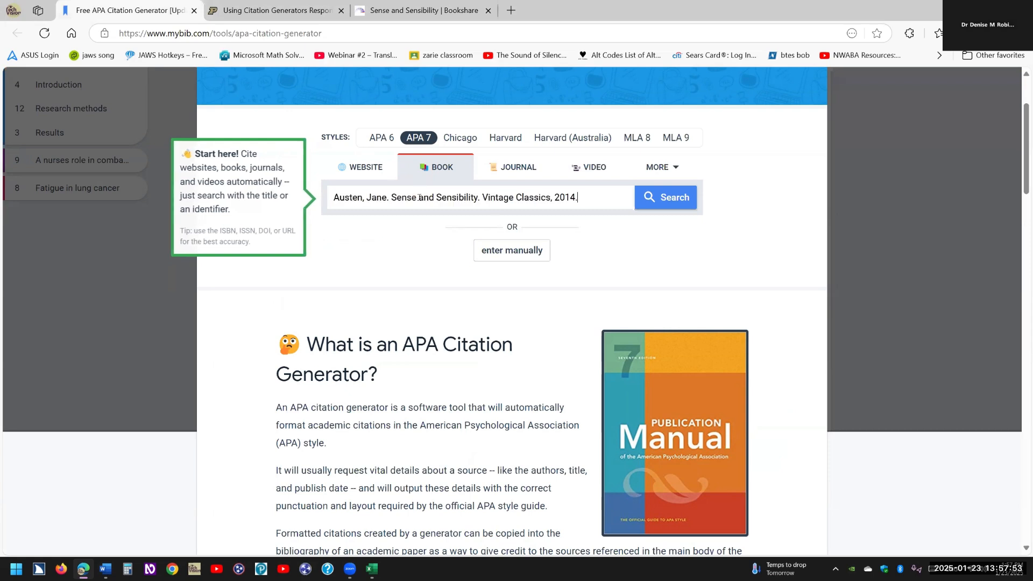
{"action": "left_click", "coordinate": [683, 203]}
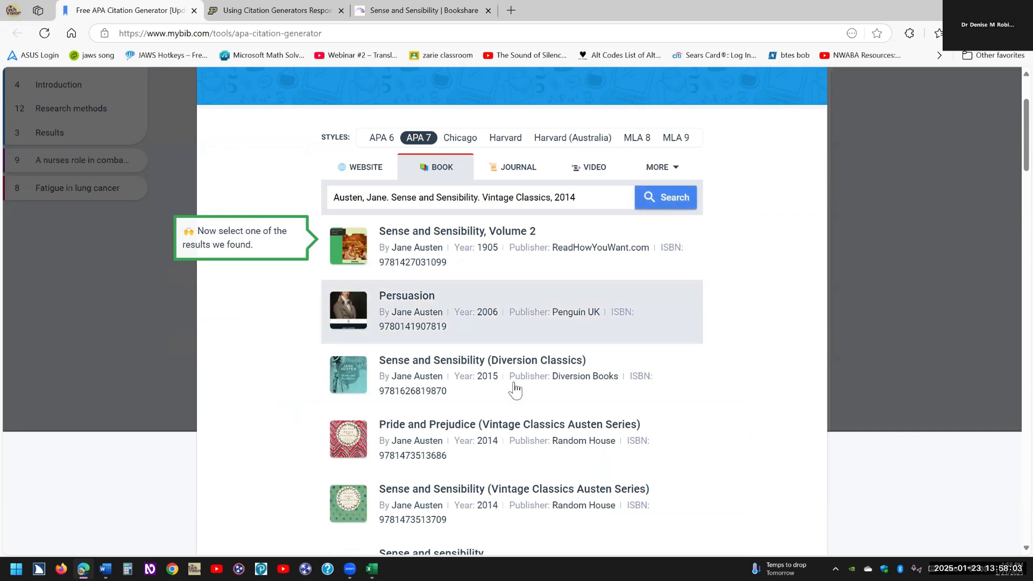
{"action": "left_click", "coordinate": [367, 496]}
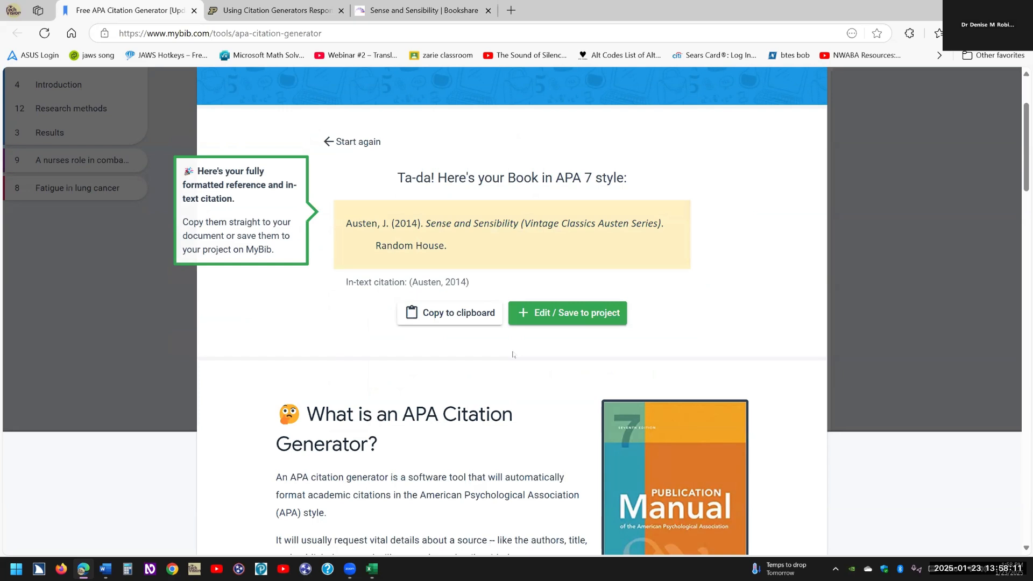
{"action": "left_click", "coordinate": [466, 320]}
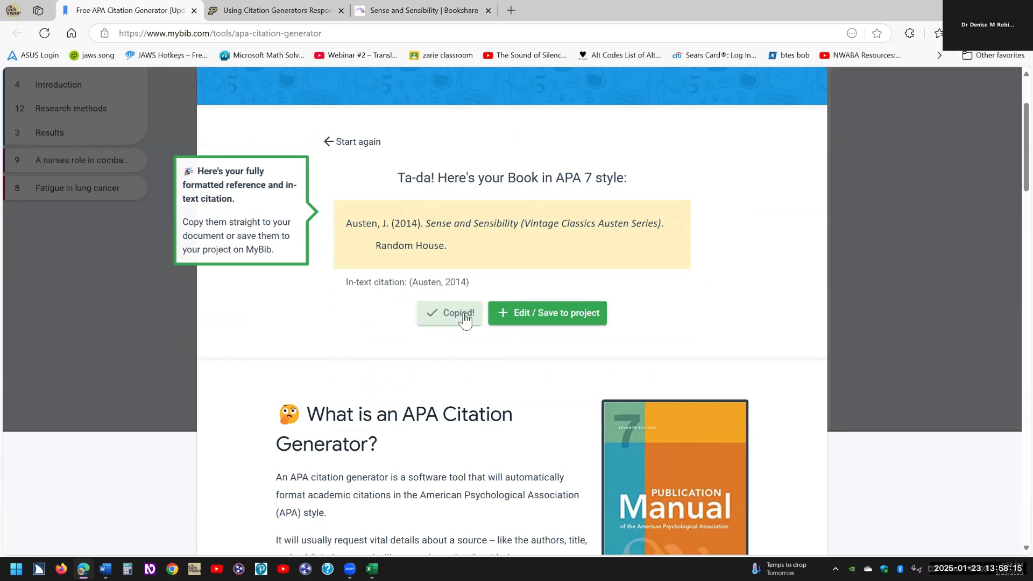
Add a 'mybib:' label below the MLA citation and paste MyBib's APA citation under it.
{"action": "key", "text": "alt+Tab"}
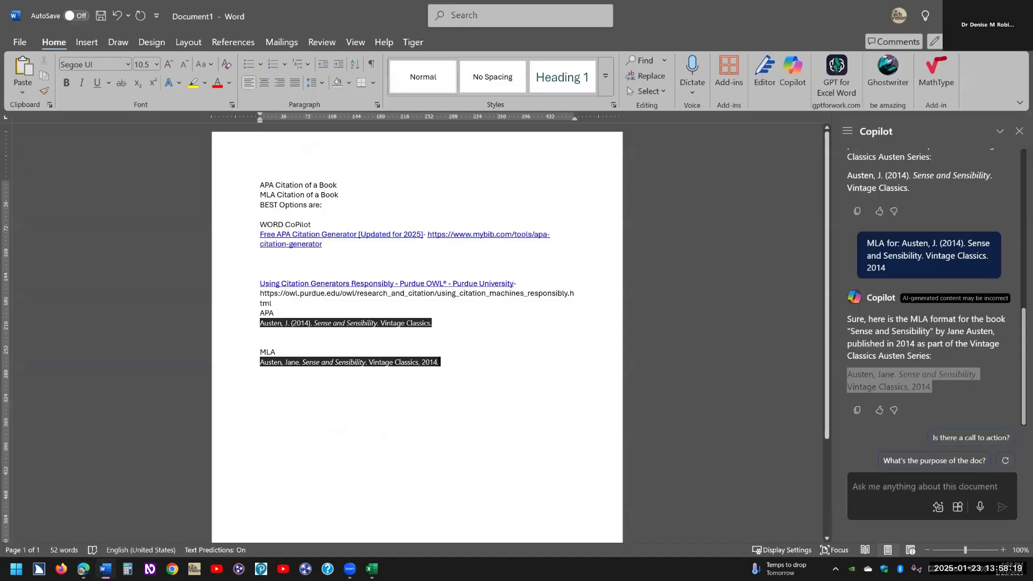
{"action": "key", "text": "Return"}
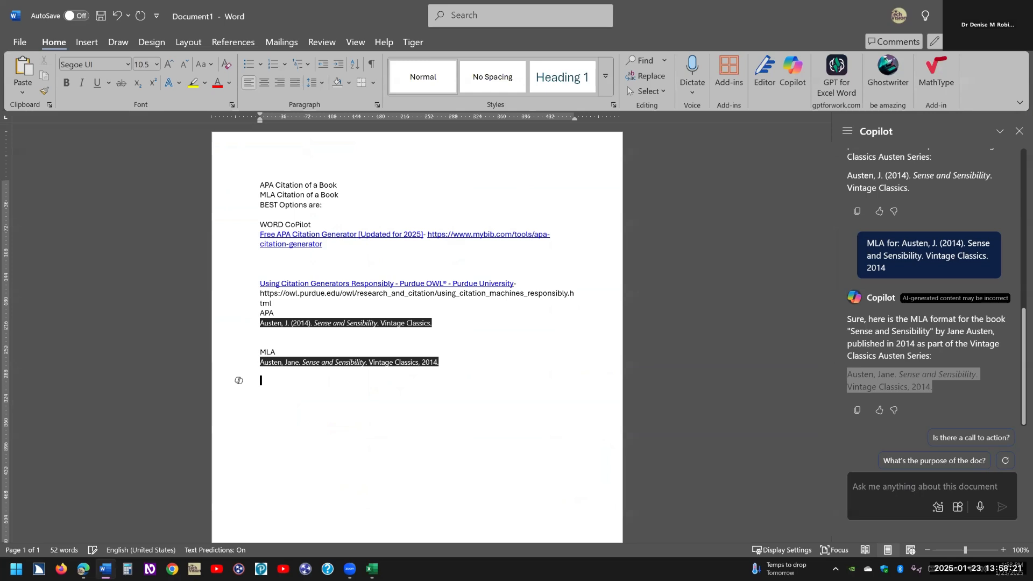
{"action": "type", "text": "mybib:"}
{"action": "key", "text": "Return"}
{"action": "key", "text": "ctrl+v"}
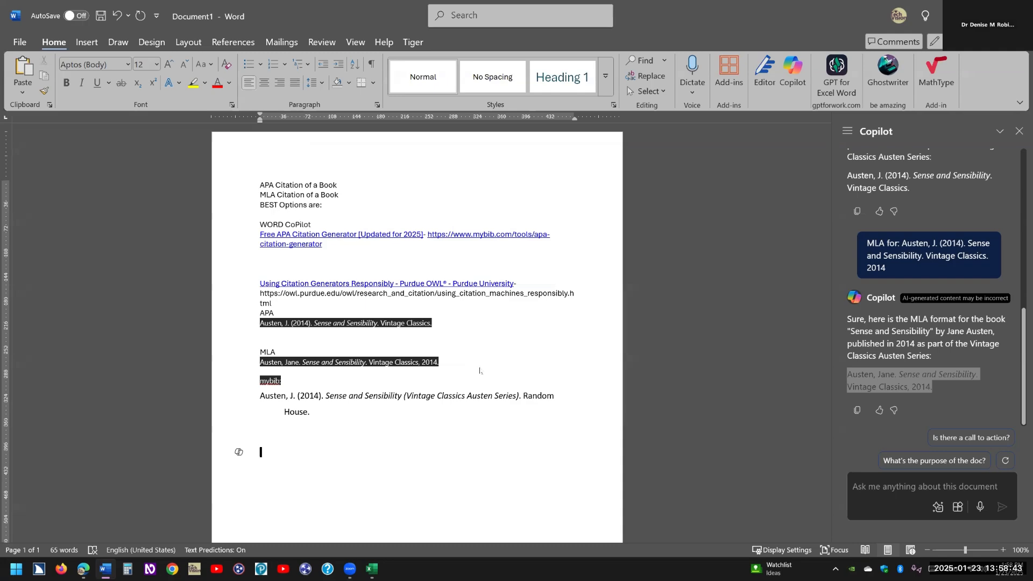
{"action": "key", "text": "alt+Tab"}
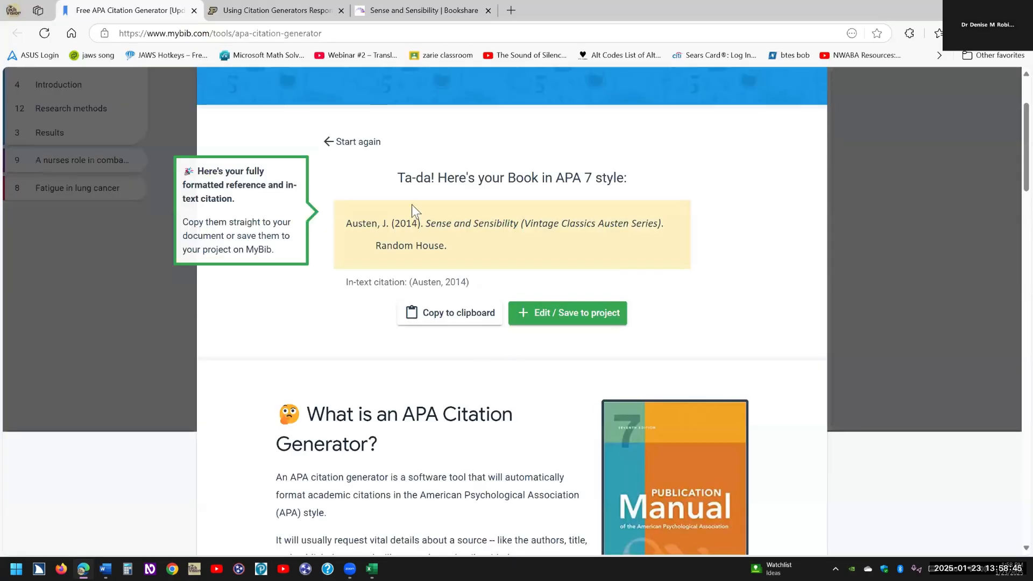
Start a new MyBib citation in MLA 9 style, clearing the mistakenly pasted citation from the search box.
{"action": "left_click", "coordinate": [331, 140]}
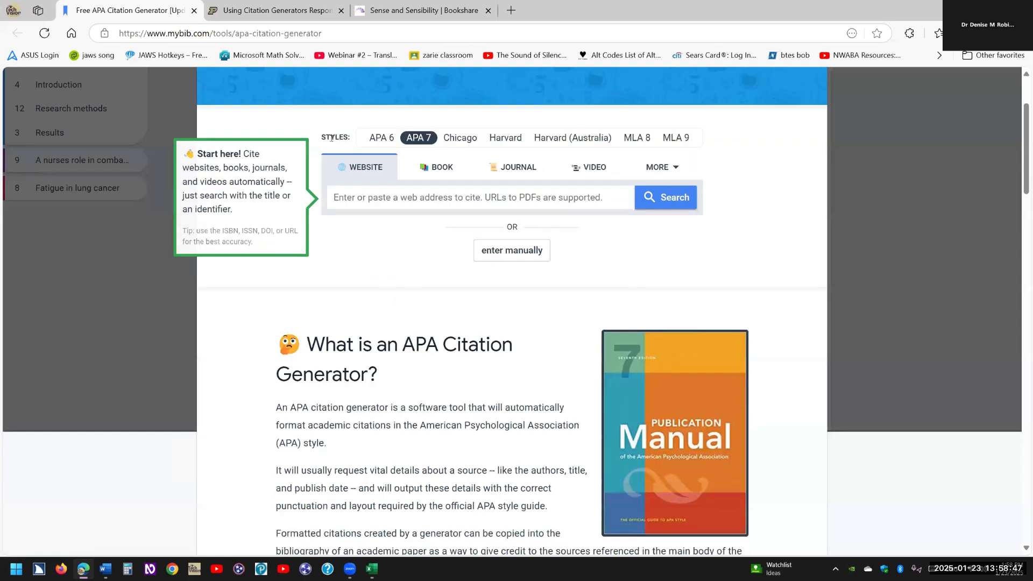
{"action": "left_click", "coordinate": [679, 141]}
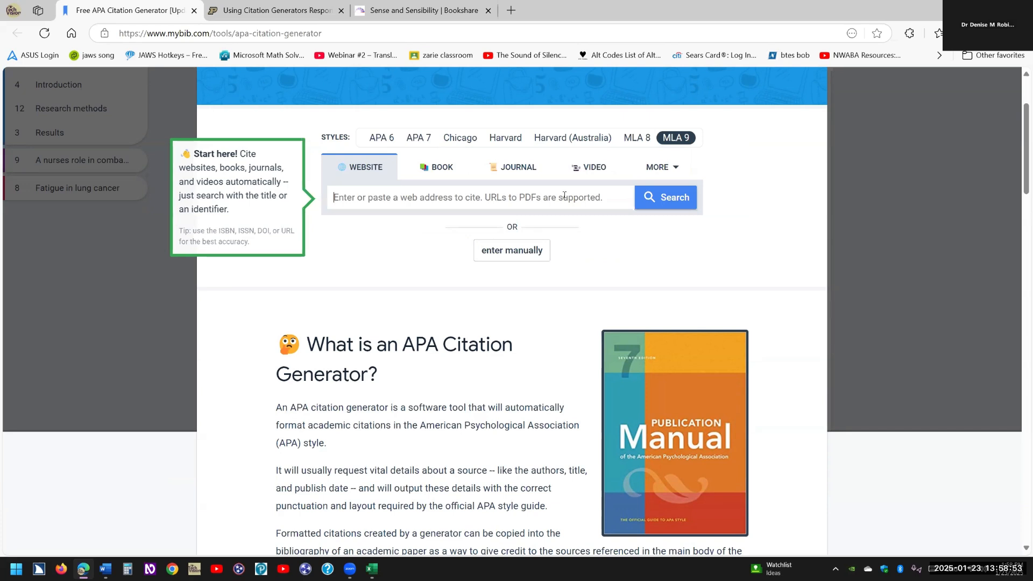
{"action": "key", "text": "ctrl+v"}
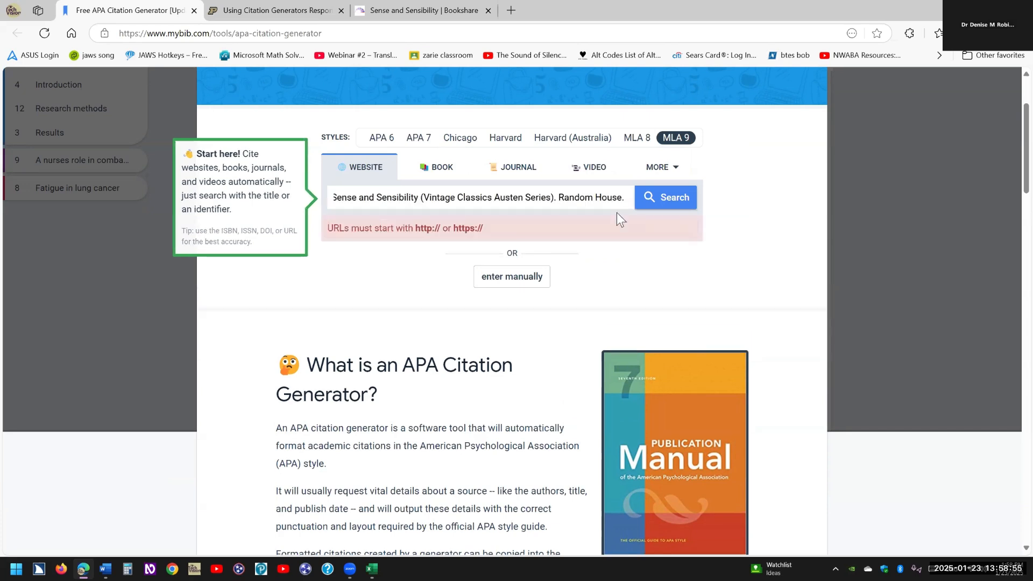
{"action": "key", "text": "ctrl+z"}
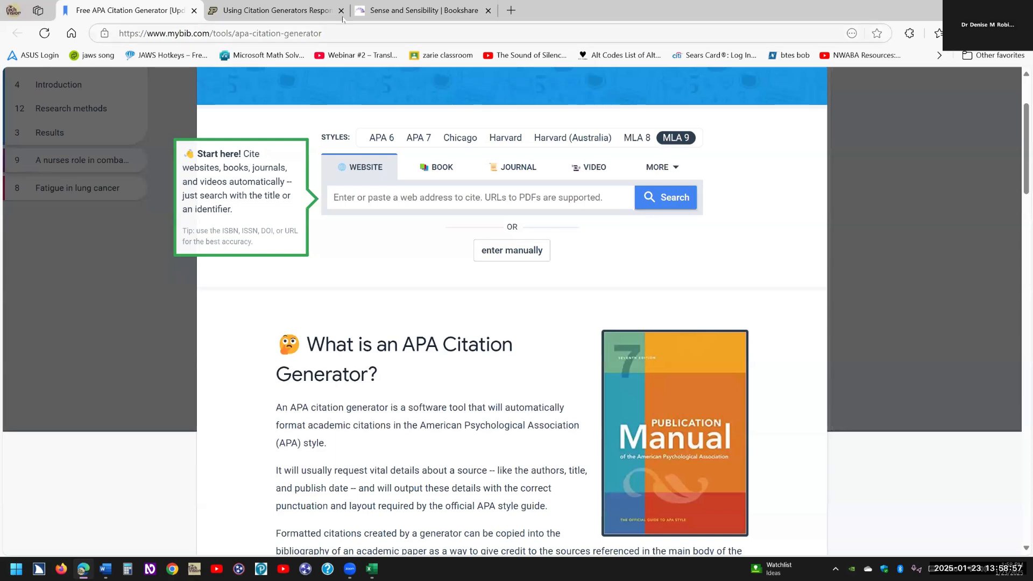
{"action": "left_click", "coordinate": [405, 10]}
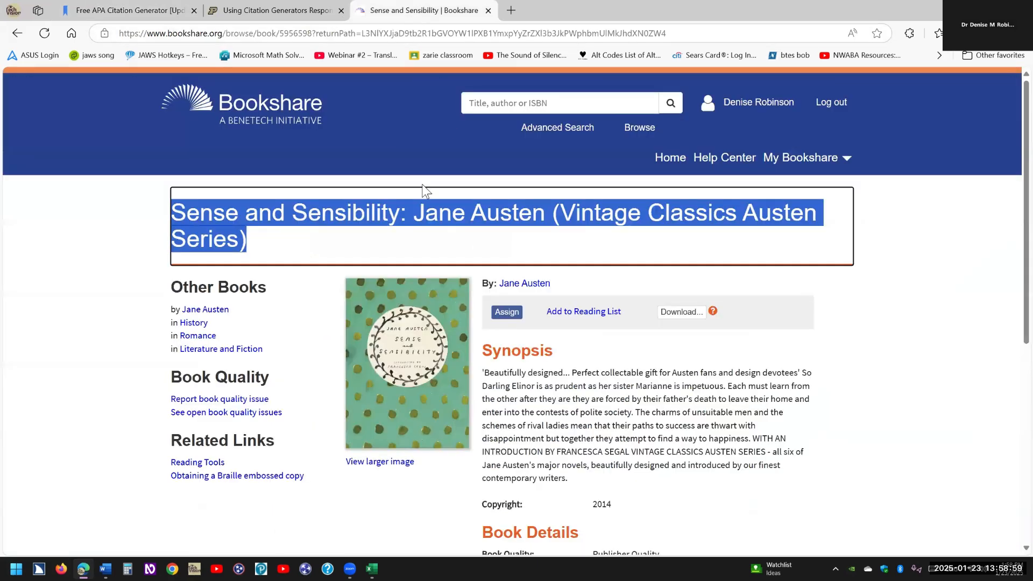
{"action": "left_click", "coordinate": [270, 11]}
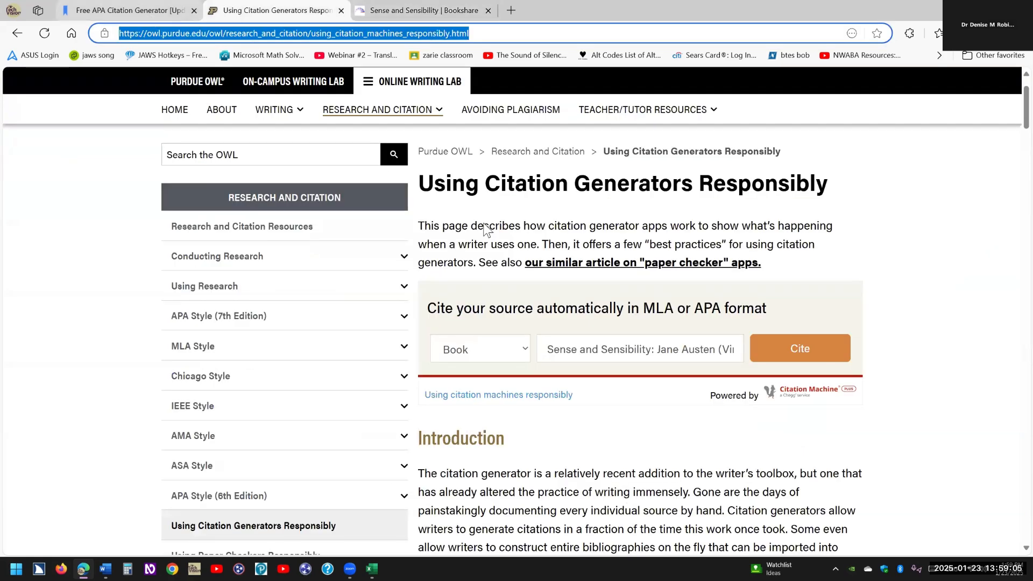
{"action": "key", "text": "ctrl+shift+Tab"}
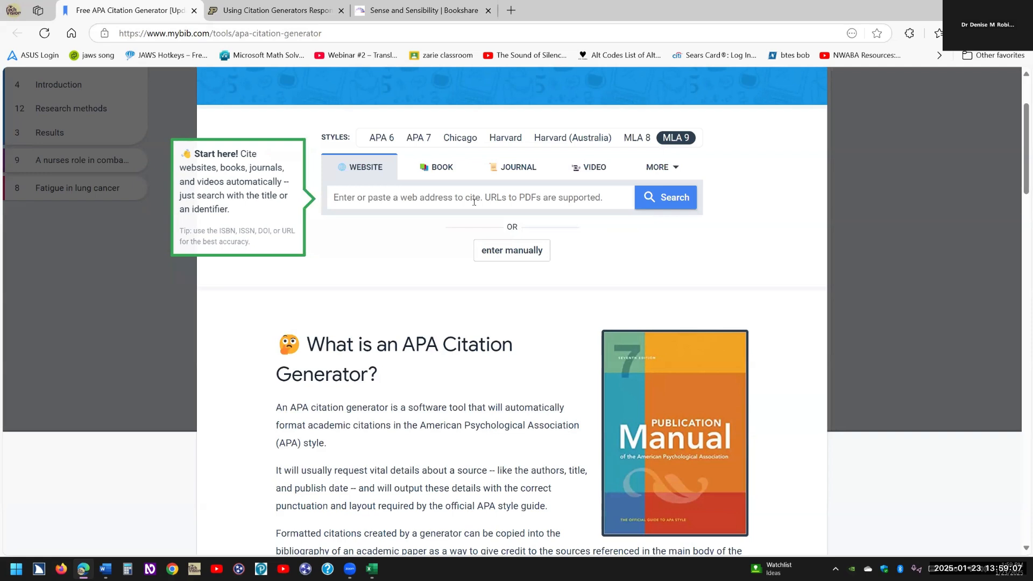
Search MyBib for the book title plus 2014 across Book and Video source types, finding no results.
{"action": "key", "text": "ctrl+v"}
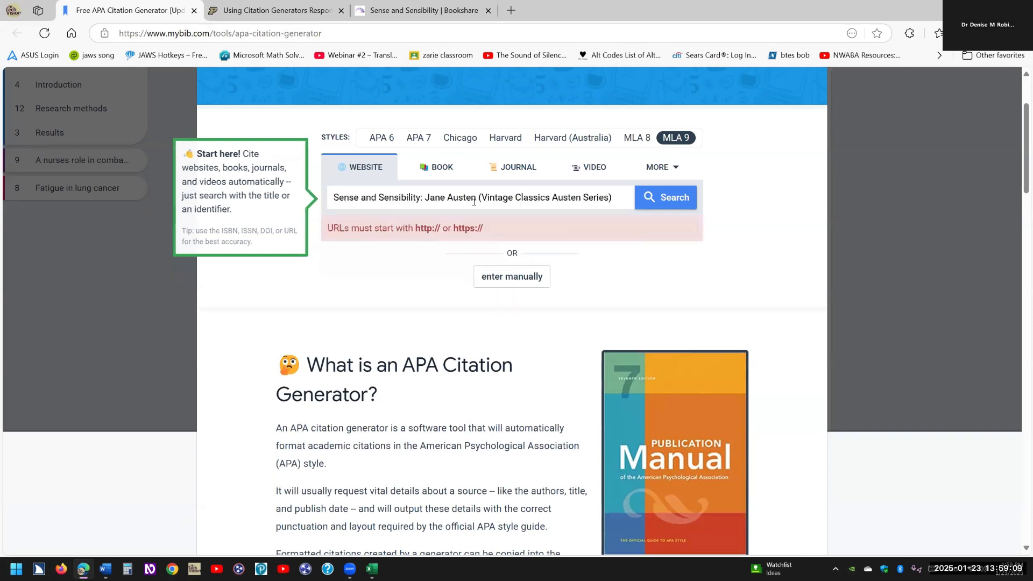
{"action": "type", "text": "20"}
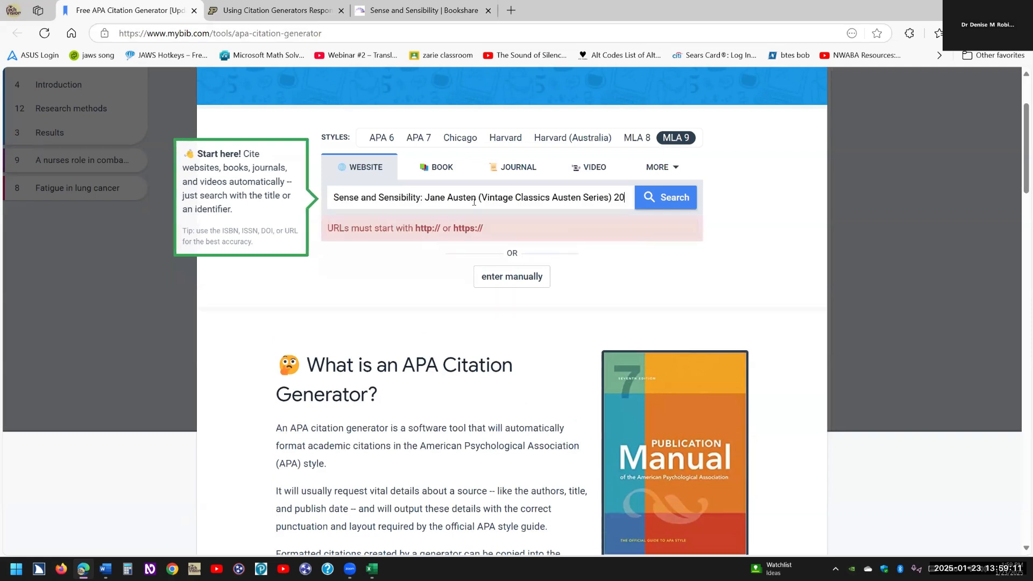
{"action": "type", "text": "14"}
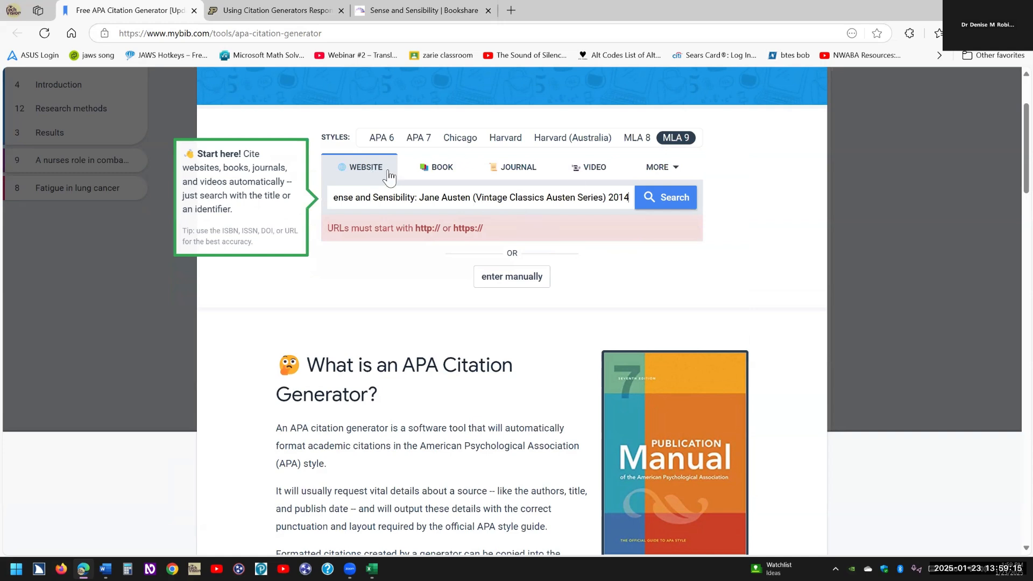
{"action": "left_click", "coordinate": [448, 173]}
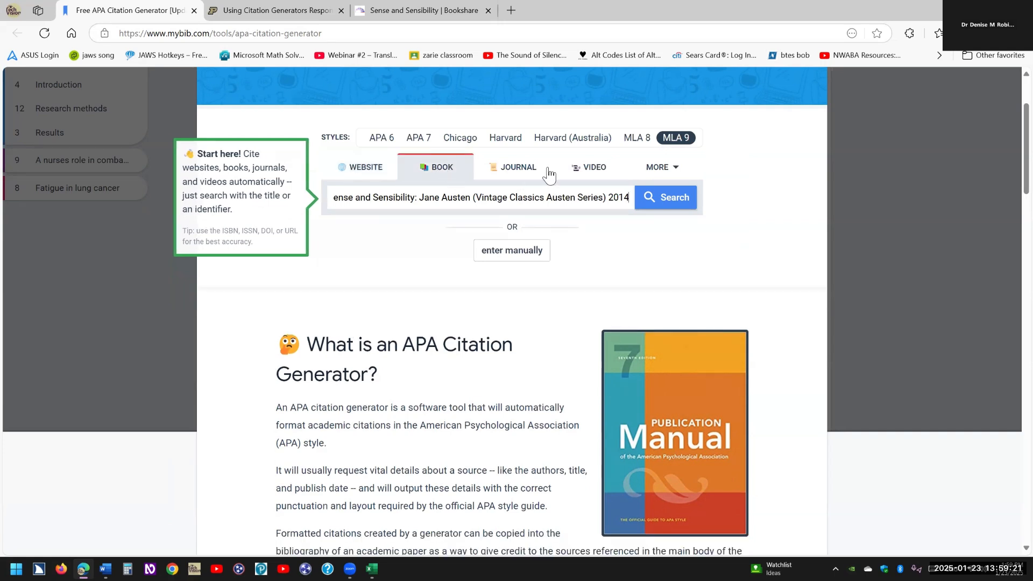
{"action": "left_click", "coordinate": [676, 171]}
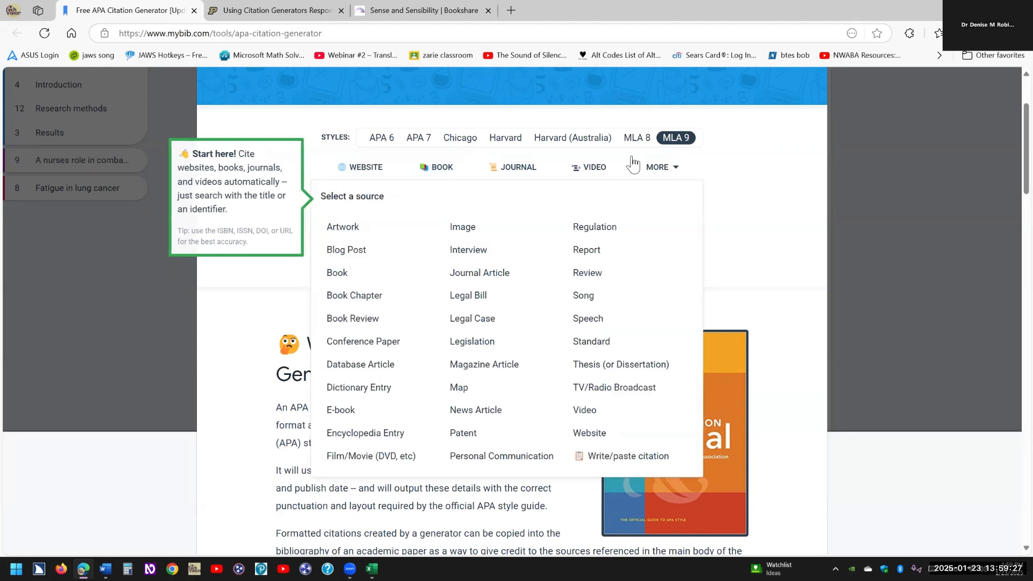
{"action": "left_click", "coordinate": [676, 171]}
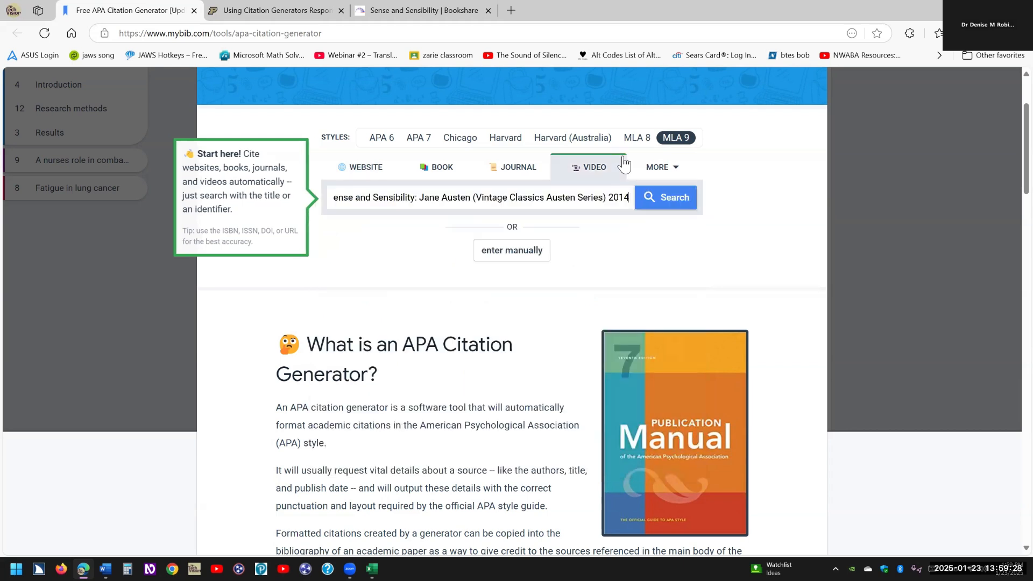
{"action": "left_click", "coordinate": [669, 203]}
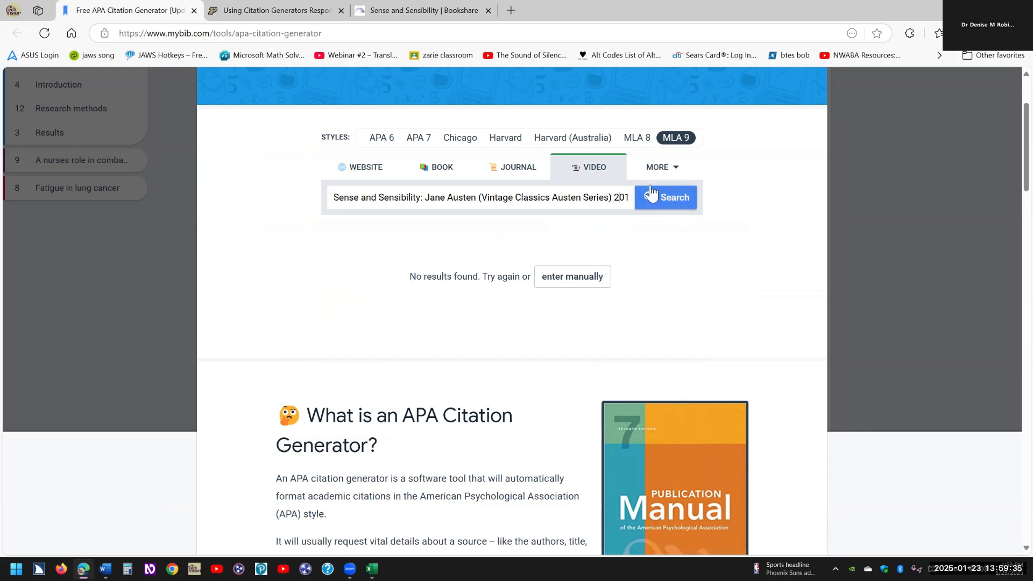
{"action": "key", "text": "End"}
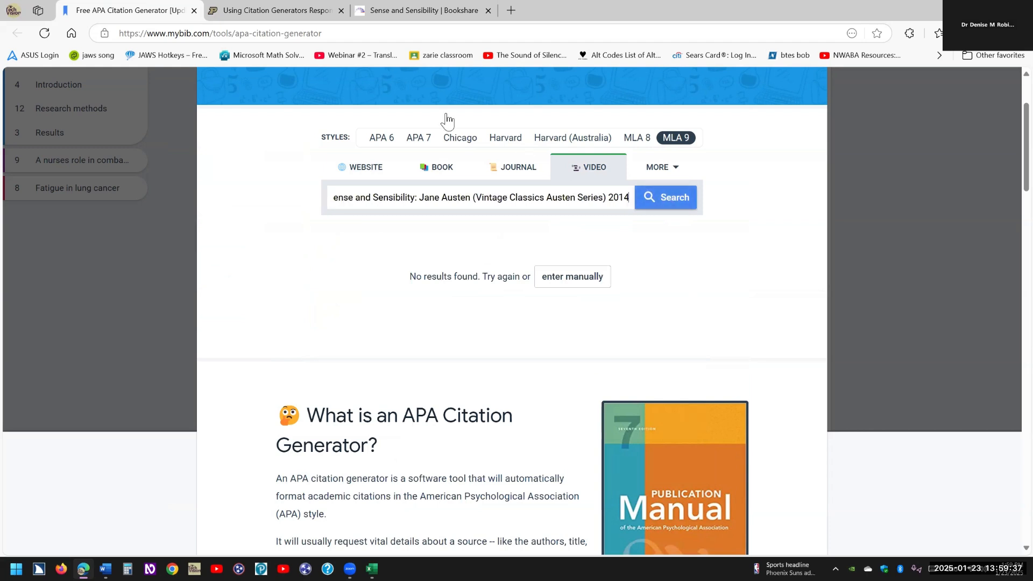
{"action": "left_click", "coordinate": [416, 11]}
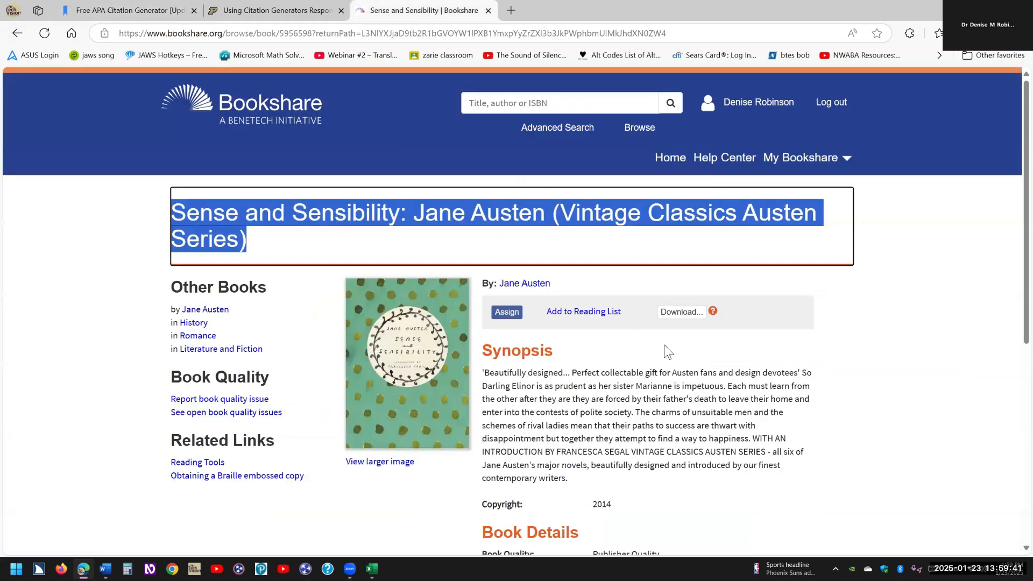
{"action": "scroll", "coordinate": [671, 358], "scroll_direction": "down", "scroll_amount": 3}
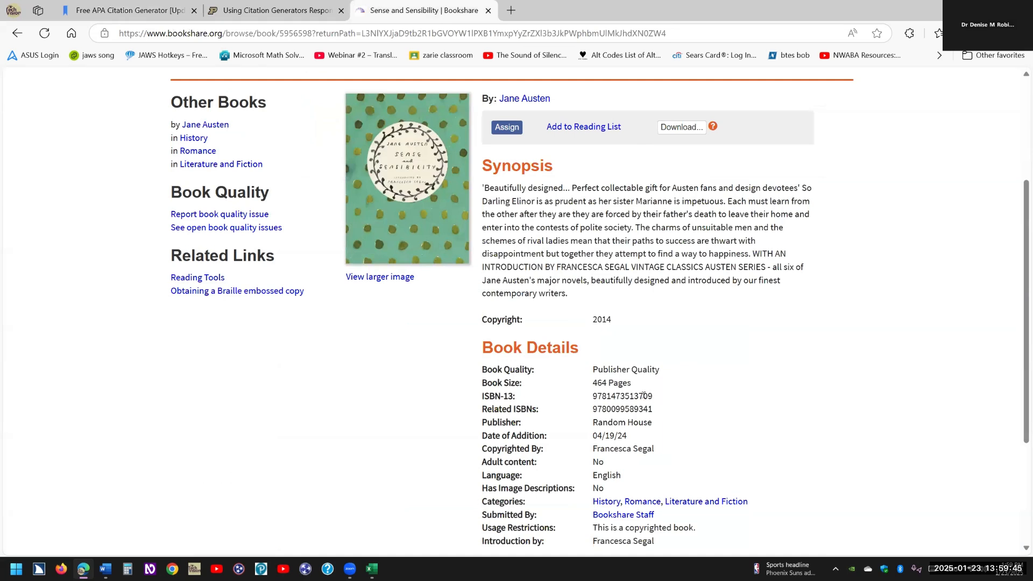
{"action": "double_click", "coordinate": [594, 396]}
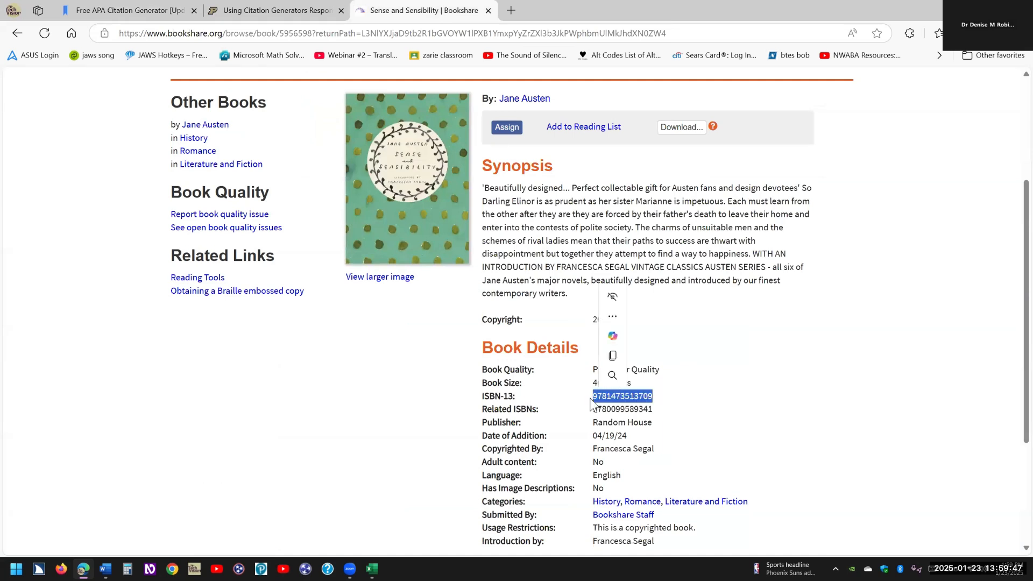
{"action": "key", "text": "ctrl+c"}
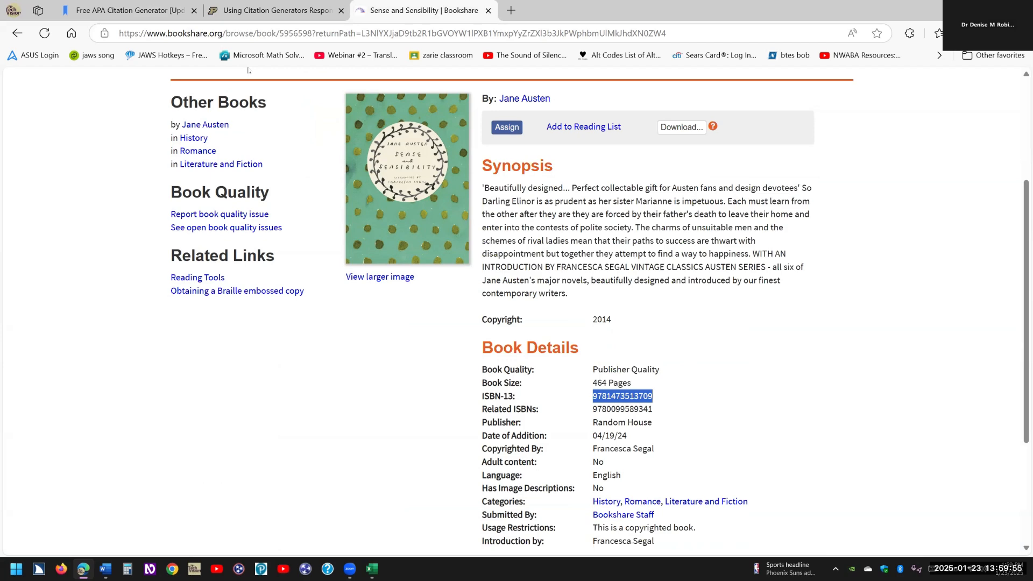
{"action": "left_click", "coordinate": [275, 12]}
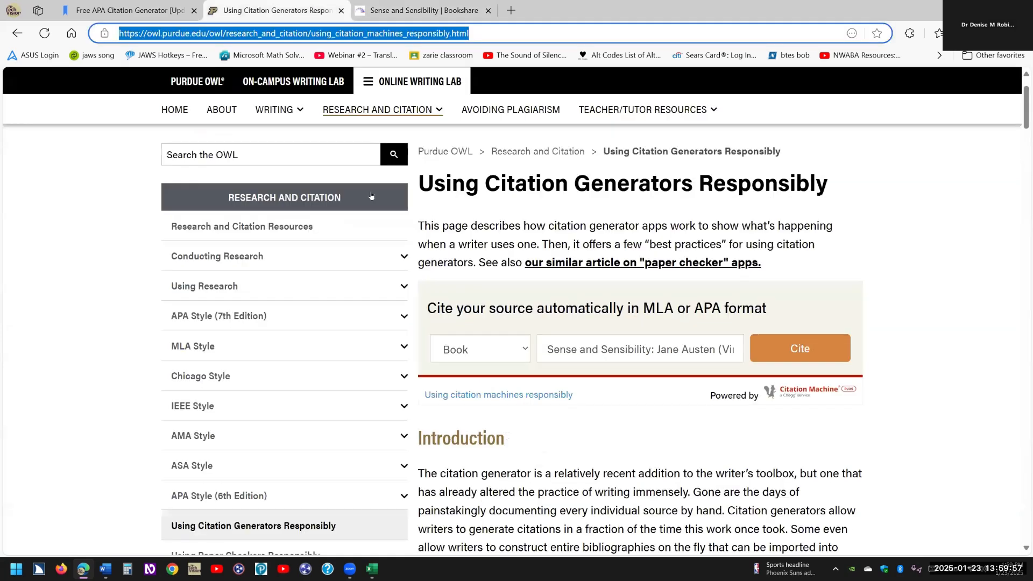
{"action": "left_click", "coordinate": [378, 26]}
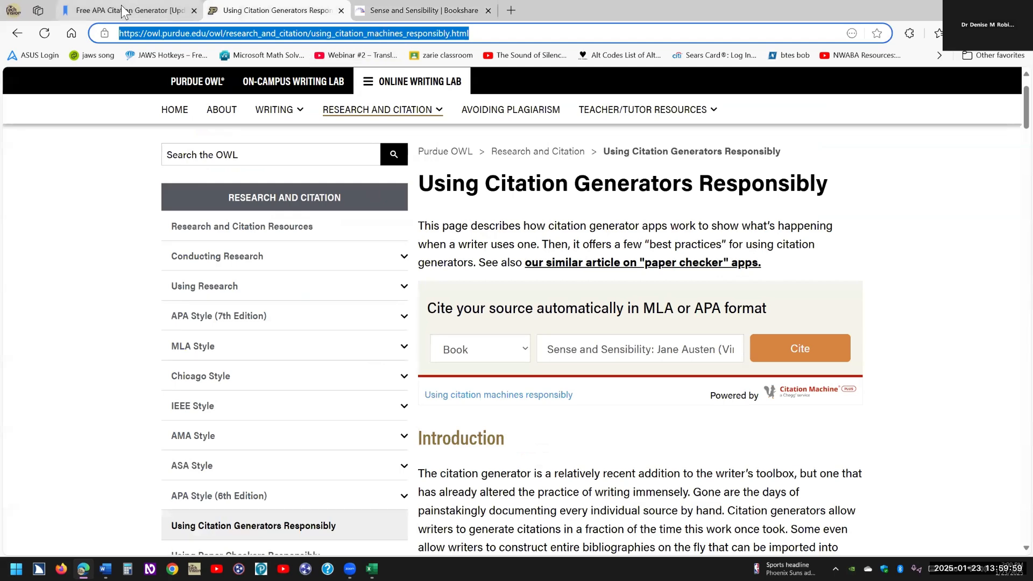
{"action": "key", "text": "ctrl+shift+Tab"}
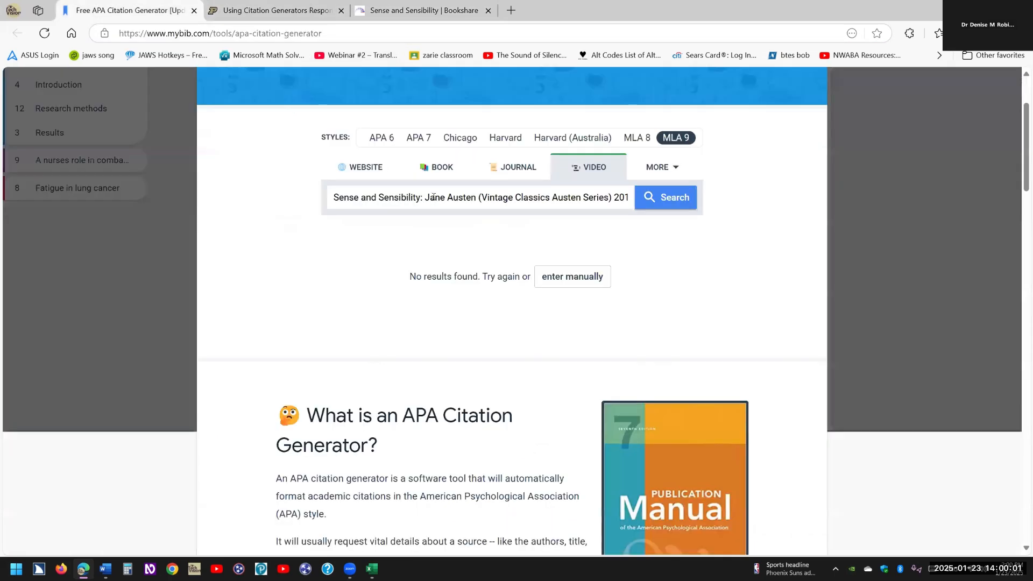
{"action": "key", "text": "ctrl+a"}
{"action": "key", "text": "ctrl+v"}
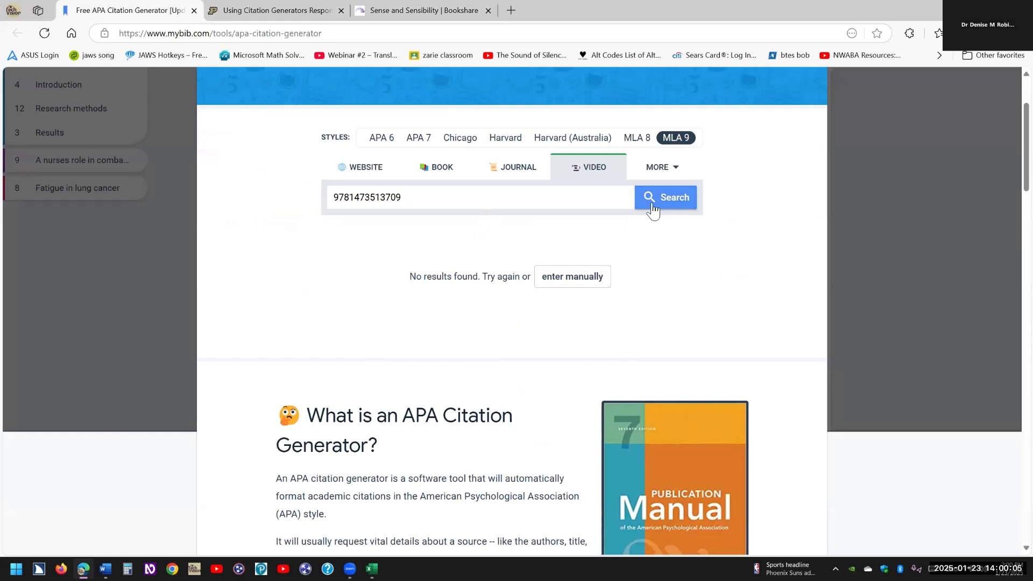
{"action": "left_click", "coordinate": [444, 171]}
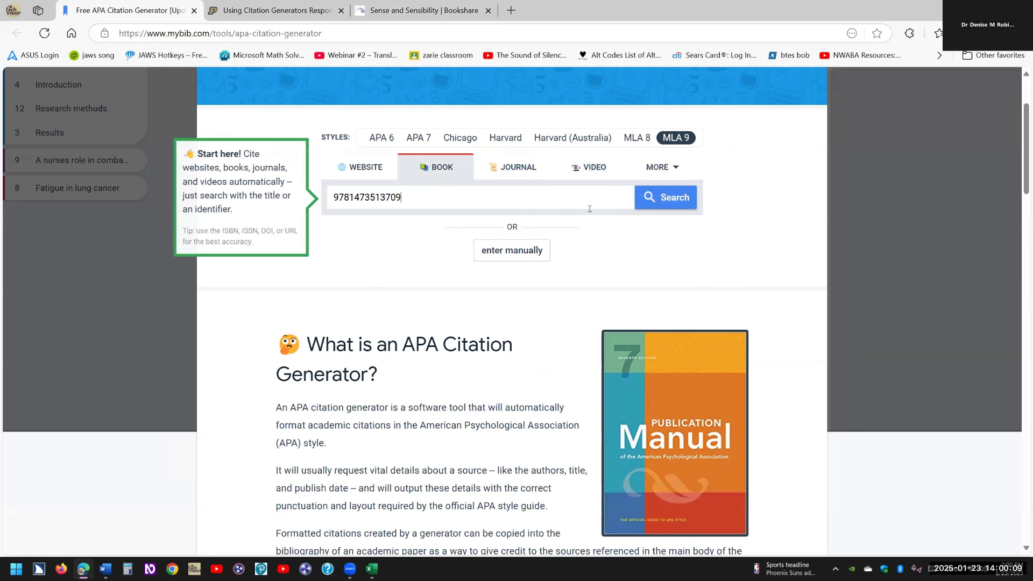
{"action": "left_click", "coordinate": [675, 203]}
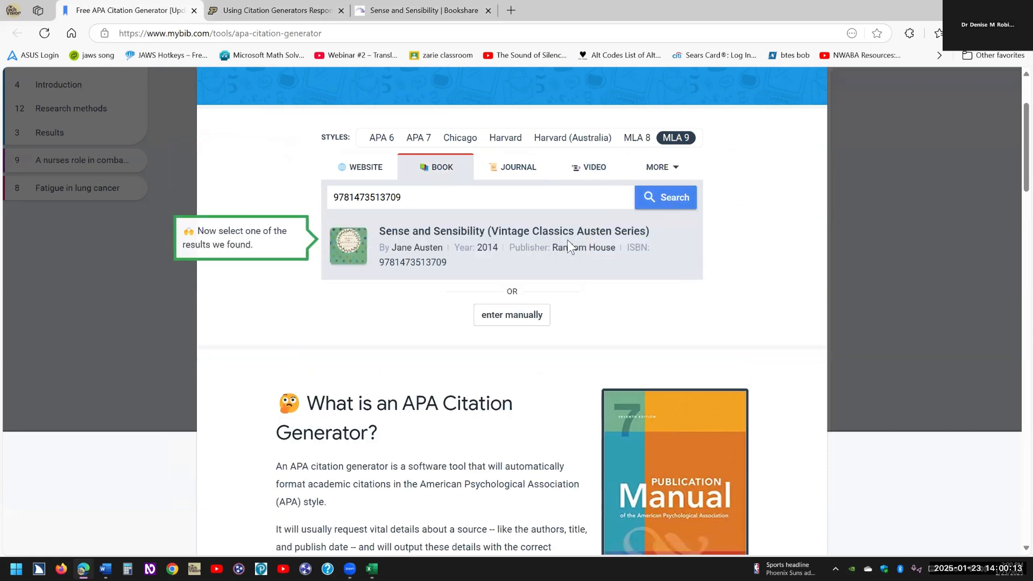
{"action": "left_click", "coordinate": [567, 240]}
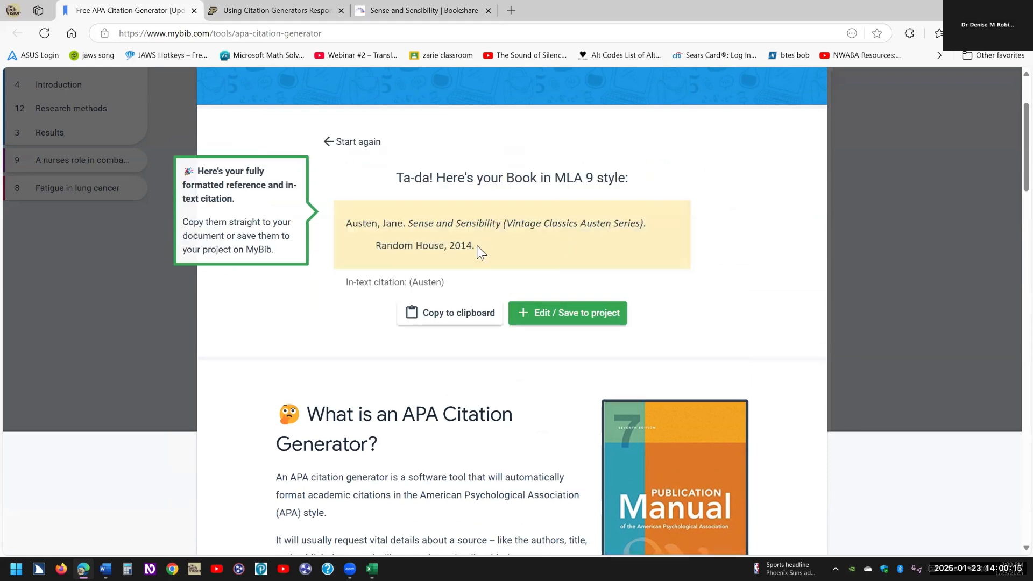
{"action": "triple_click", "coordinate": [385, 232]}
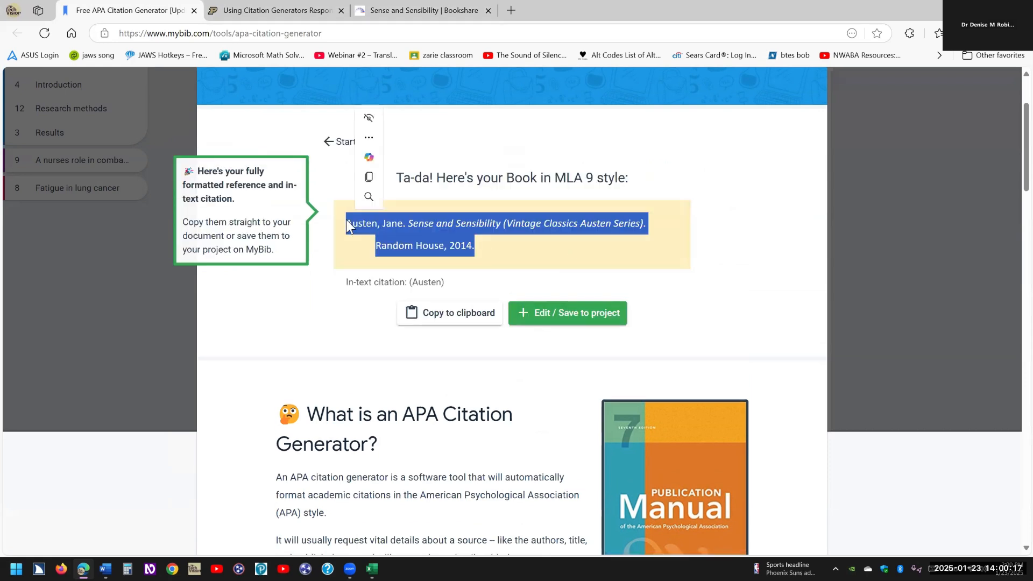
{"action": "key", "text": "ctrl+c"}
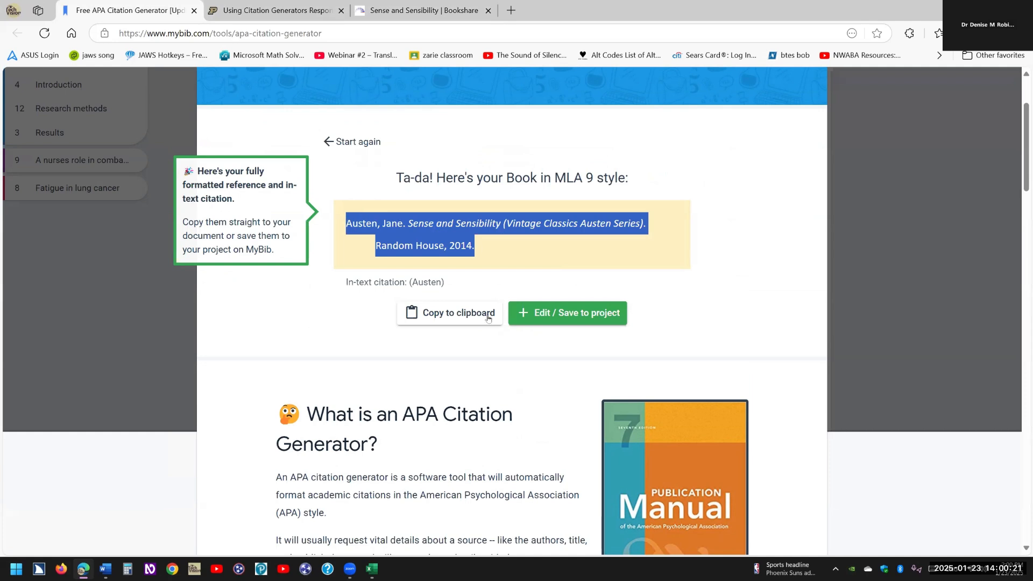
Paste MyBib's MLA citation into the Word document as plain text only.
{"action": "key", "text": "alt+Tab"}
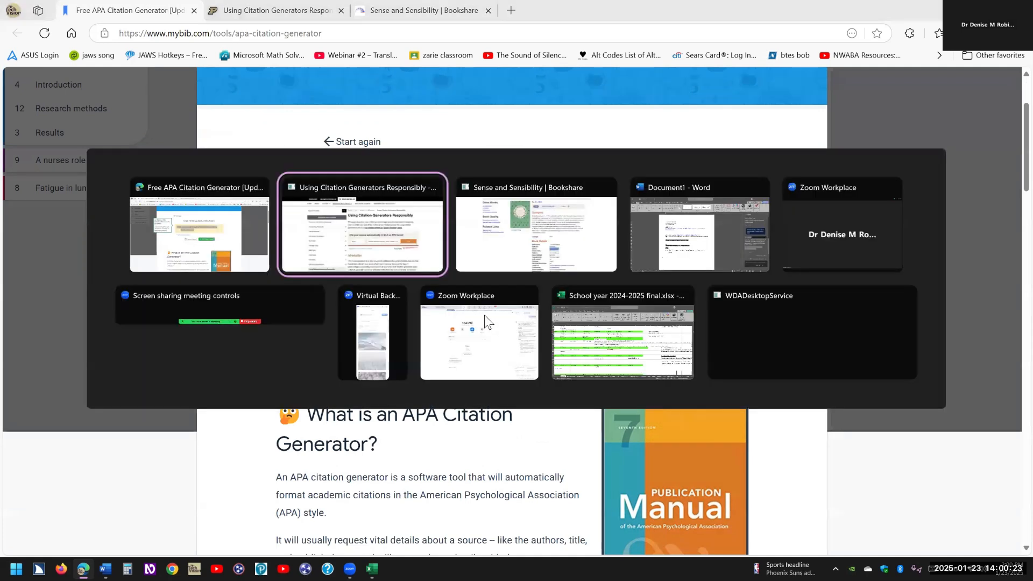
{"action": "key", "text": "alt+Tab"}
{"action": "key", "text": "alt+Tab"}
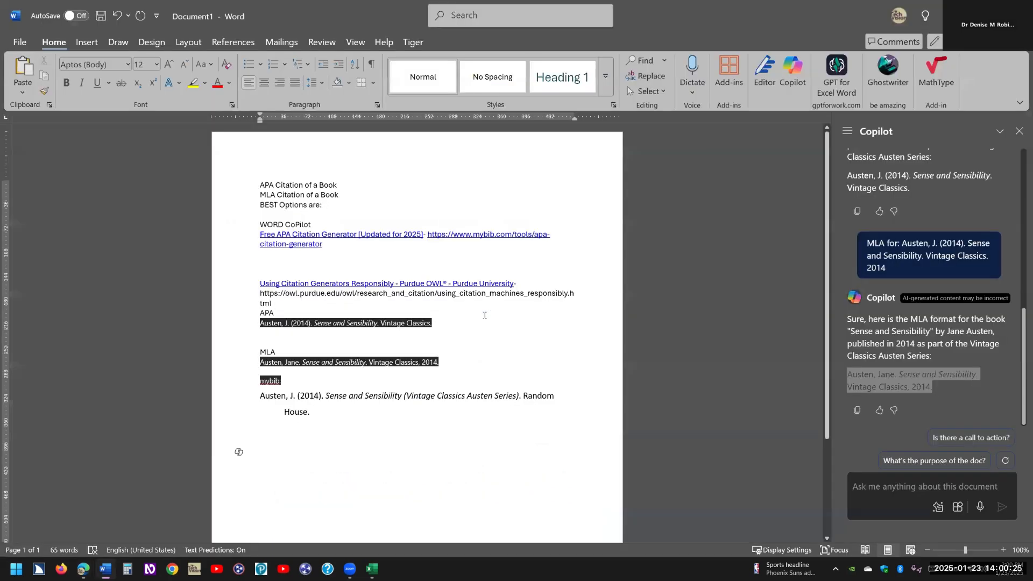
{"action": "key", "text": "ctrl+v"}
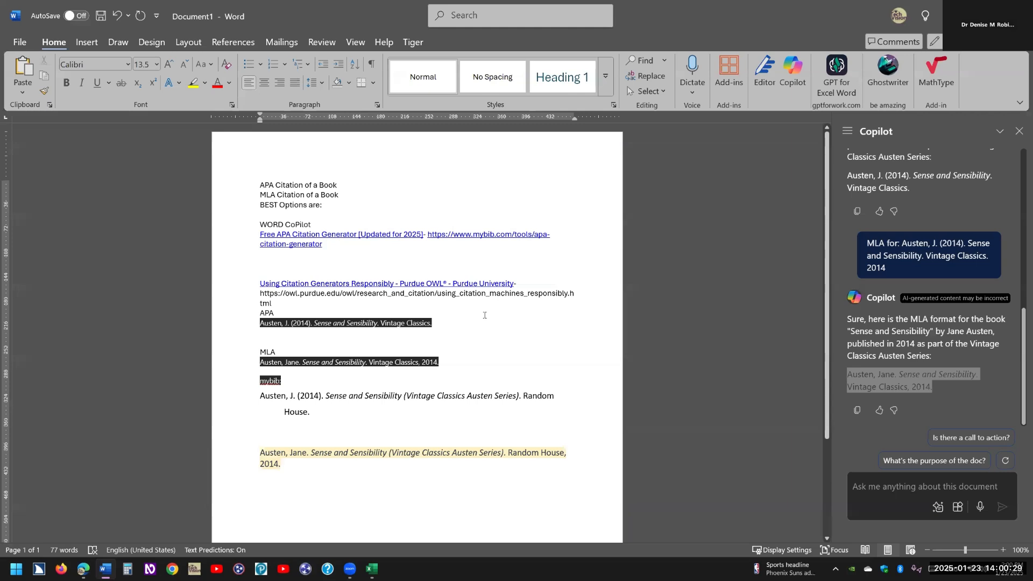
{"action": "key", "text": "ctrl+z"}
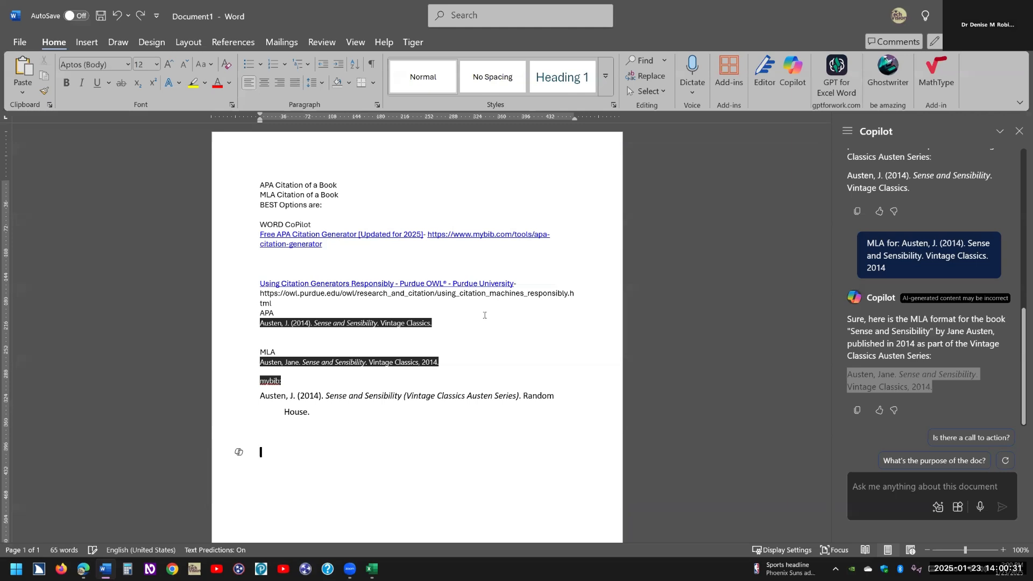
{"action": "key", "text": "alt+h"}
{"action": "key", "text": "v"}
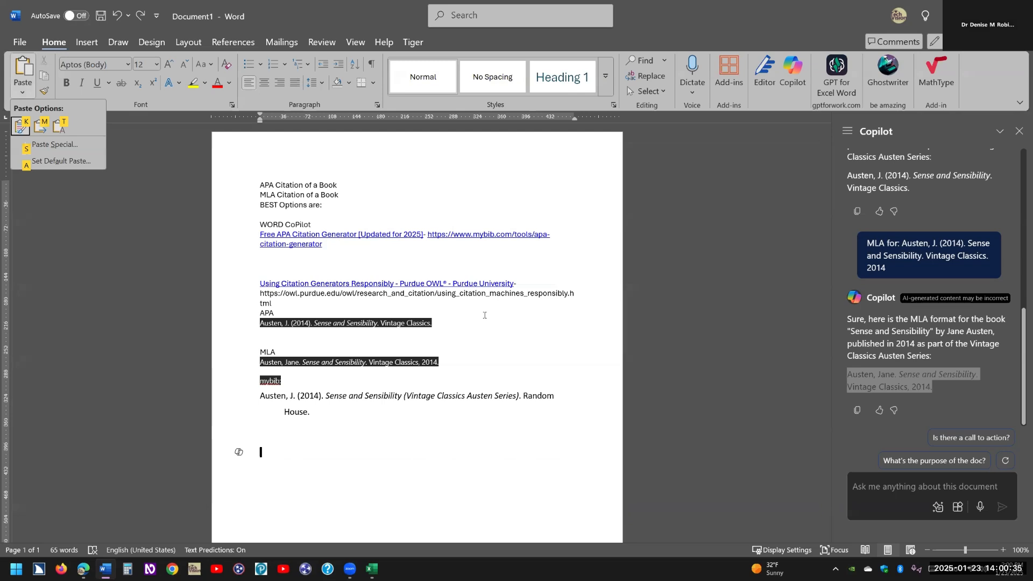
{"action": "key", "text": "m"}
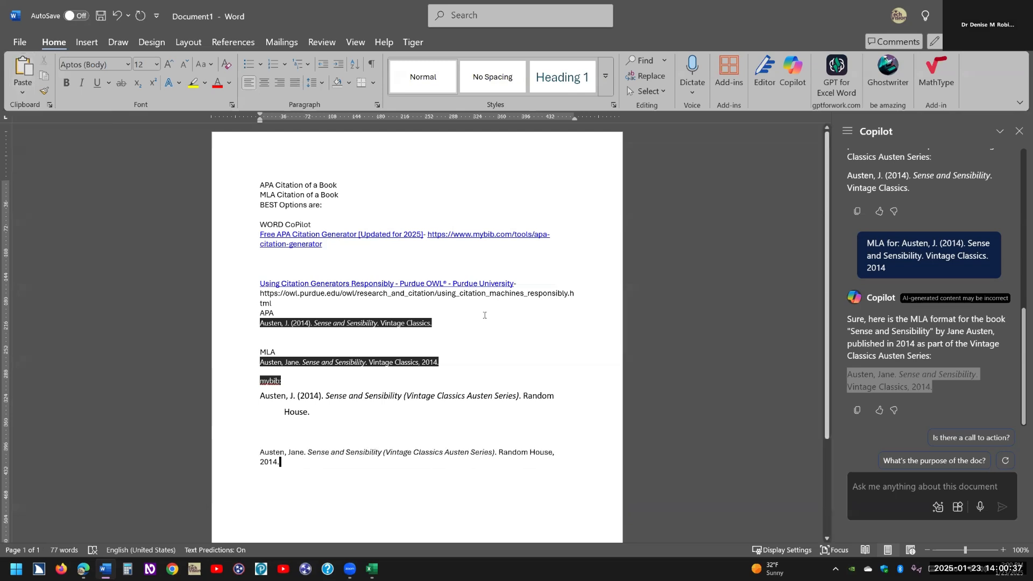
Give the citation a hanging indent and type an 'MLA' label above it.
{"action": "key", "text": "ctrl+Up"}
{"action": "key", "text": "ctrl+t"}
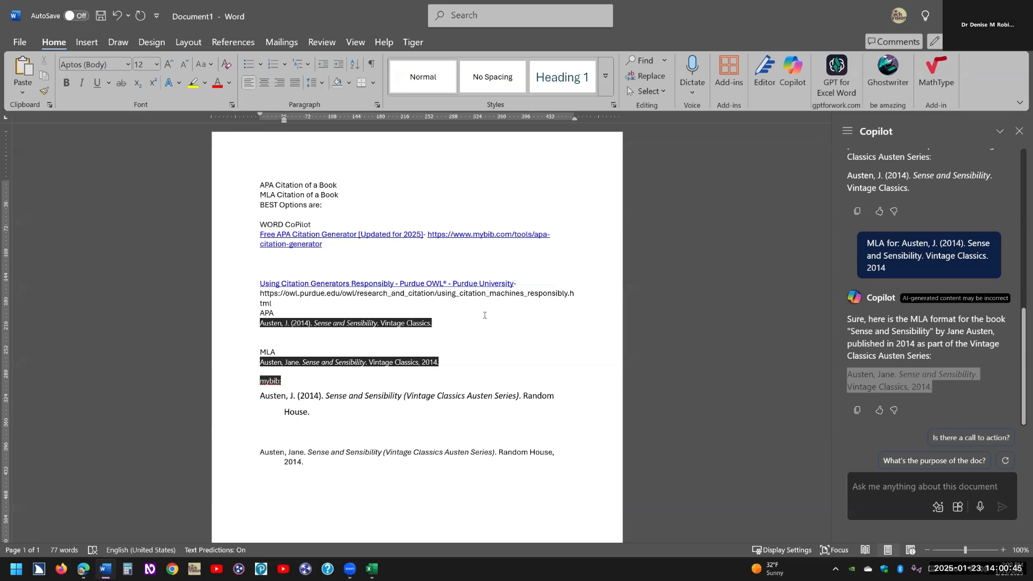
{"action": "key", "text": "Up"}
{"action": "type", "text": "MLA"}
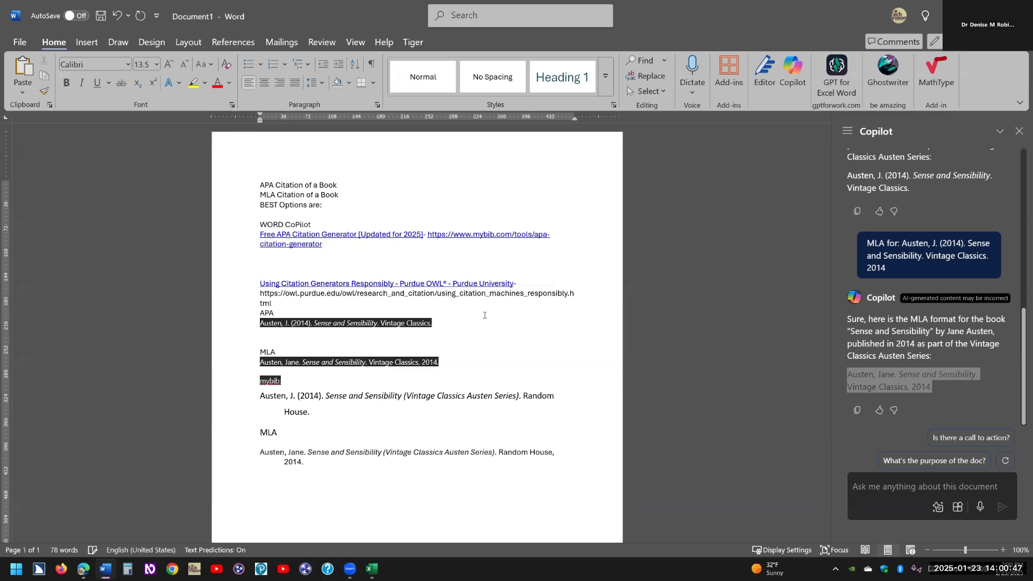
{"action": "key", "text": "alt+Tab"}
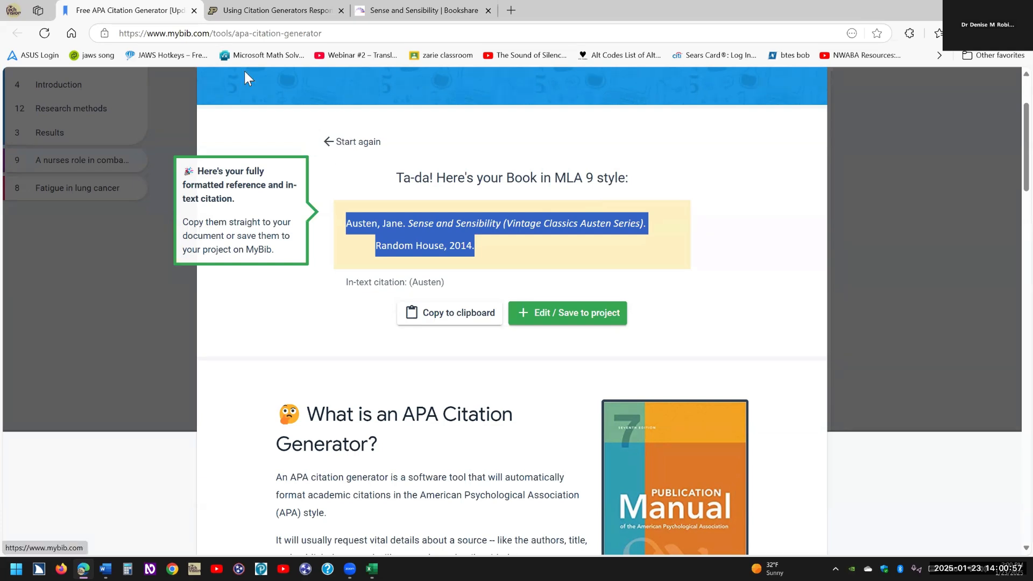
Send the Sense and Sensibility 2014 book query from Purdue OWL's Cite form to Citation Machine.
{"action": "left_click", "coordinate": [279, 13]}
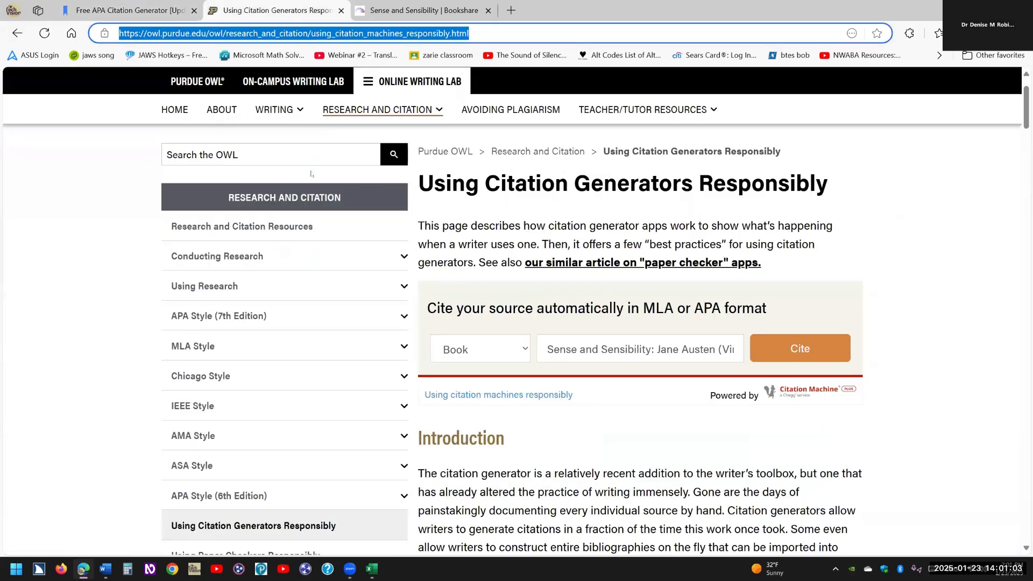
{"action": "left_click", "coordinate": [322, 176]}
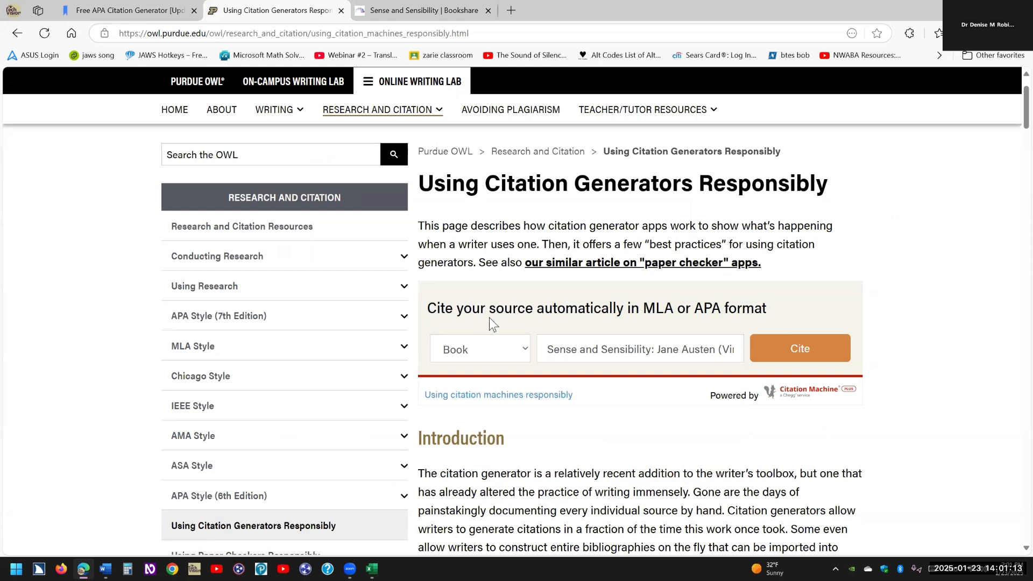
{"action": "left_click", "coordinate": [646, 350]}
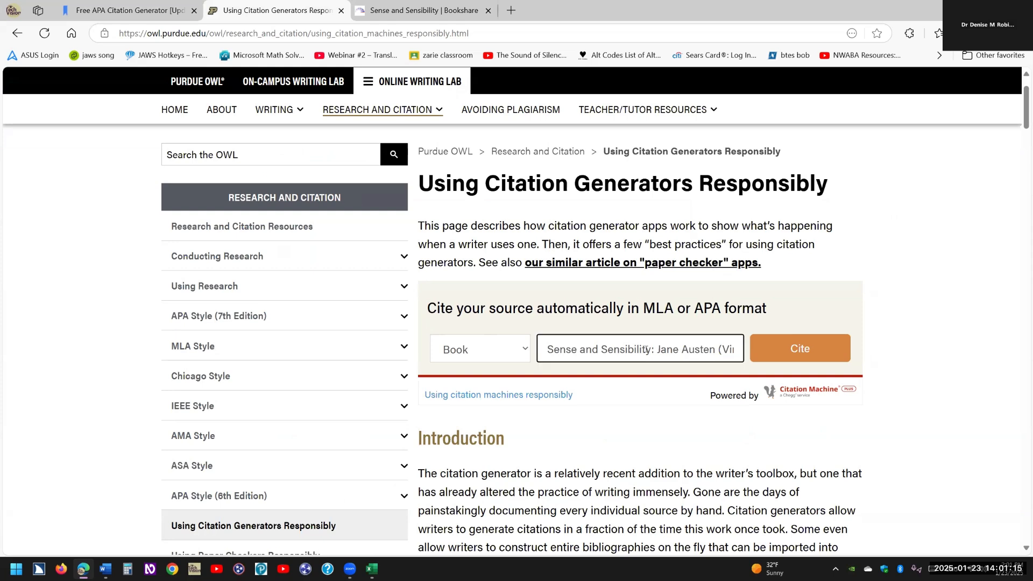
{"action": "key", "text": "End"}
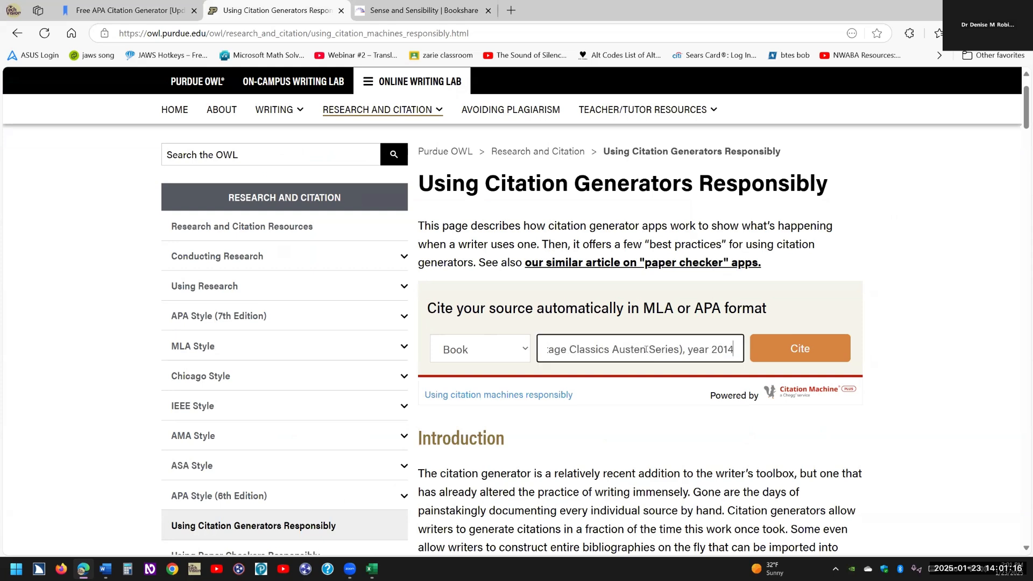
{"action": "left_click", "coordinate": [798, 354]}
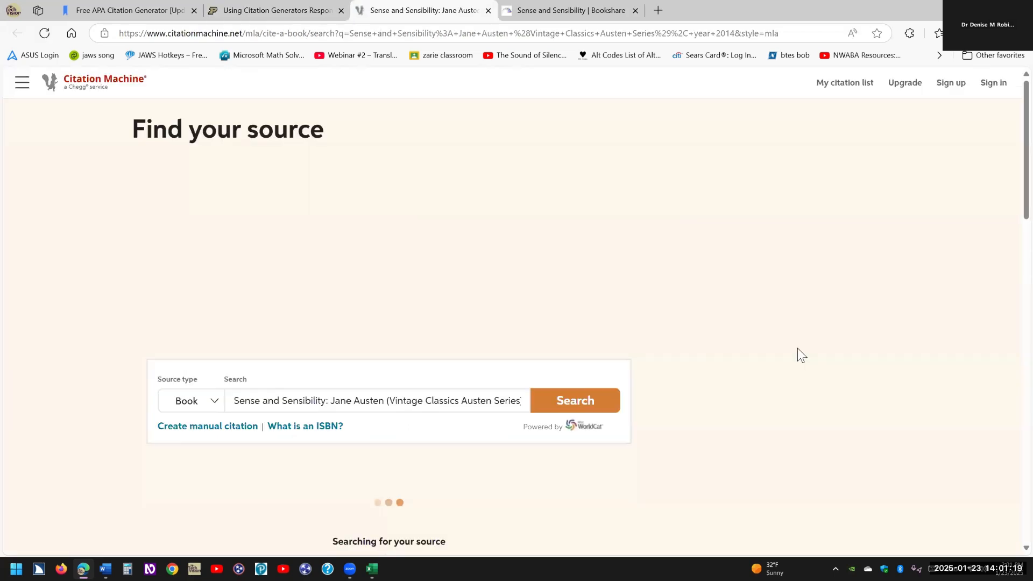
Try a pasted query in Citation Machine's empty title search, undo it, and return to the Bookshare page.
{"action": "mouse_move", "coordinate": [431, 530]}
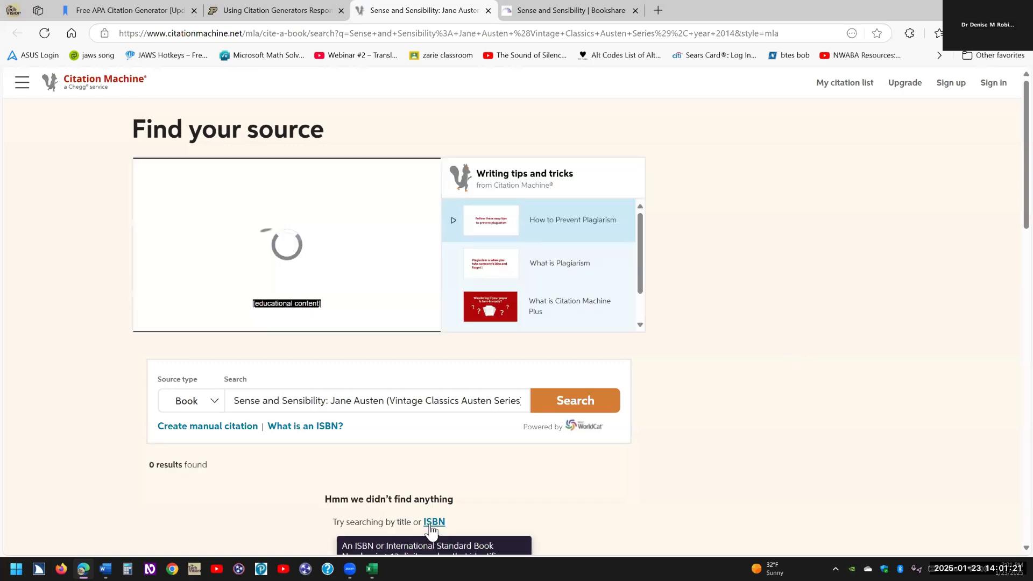
{"action": "left_click", "coordinate": [419, 401]}
{"action": "key", "text": "ctrl+a"}
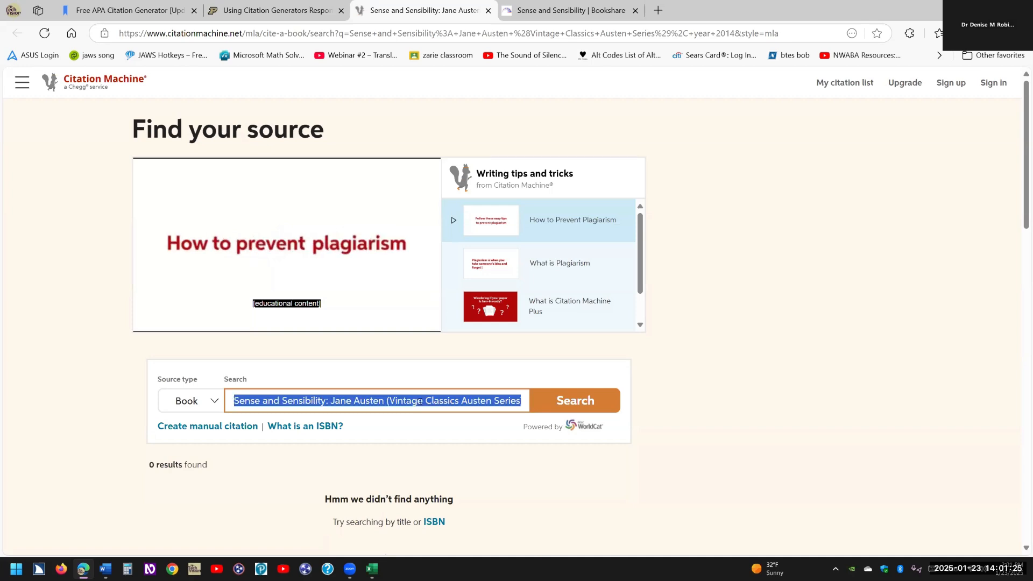
{"action": "key", "text": "ctrl+v"}
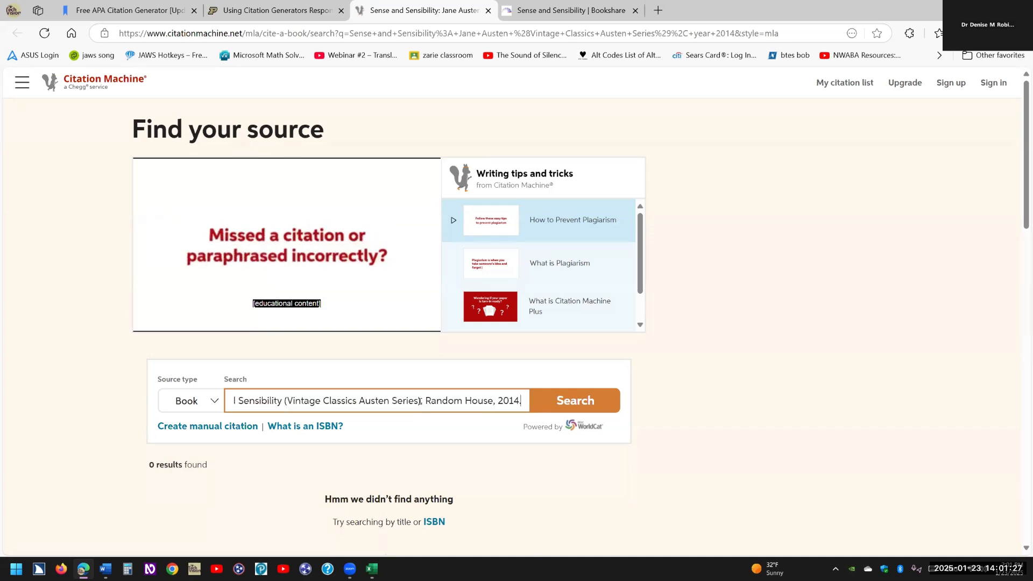
{"action": "key", "text": "ctrl+z"}
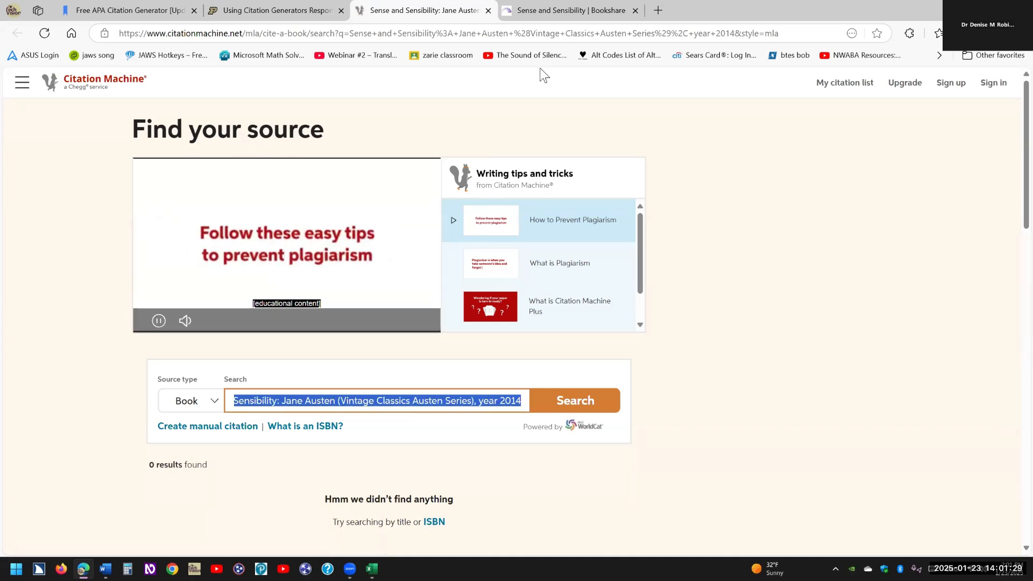
{"action": "key", "text": "ctrl+Tab"}
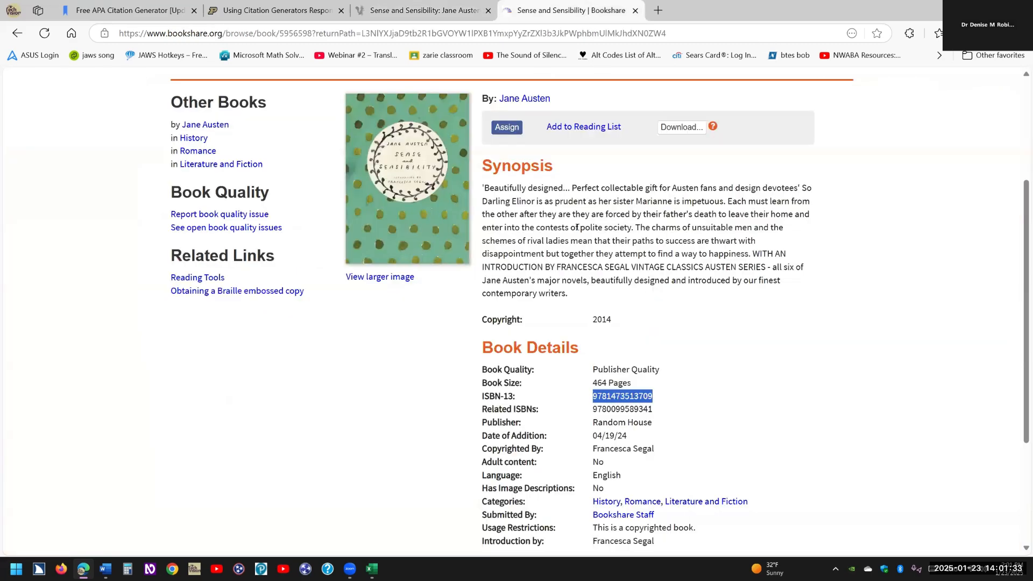
{"action": "left_click", "coordinate": [307, 13]}
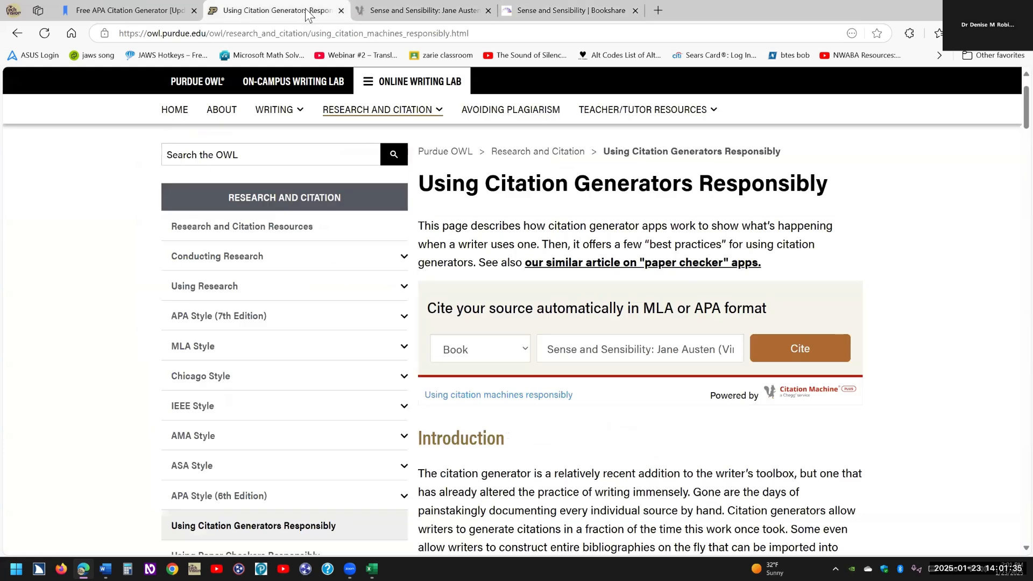
{"action": "left_click", "coordinate": [396, 14]}
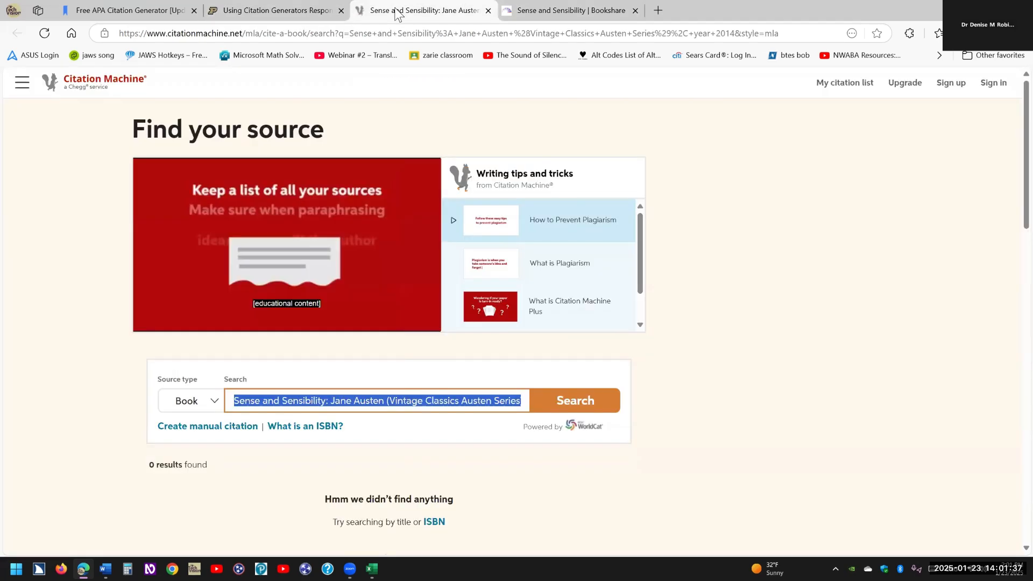
{"action": "key", "text": "ctrl+v"}
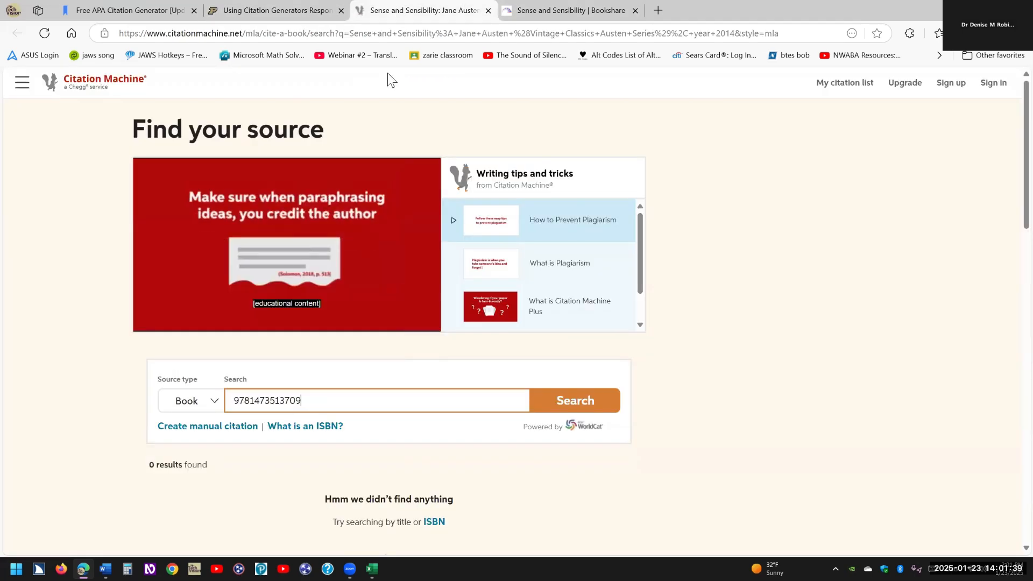
{"action": "left_click", "coordinate": [574, 403]}
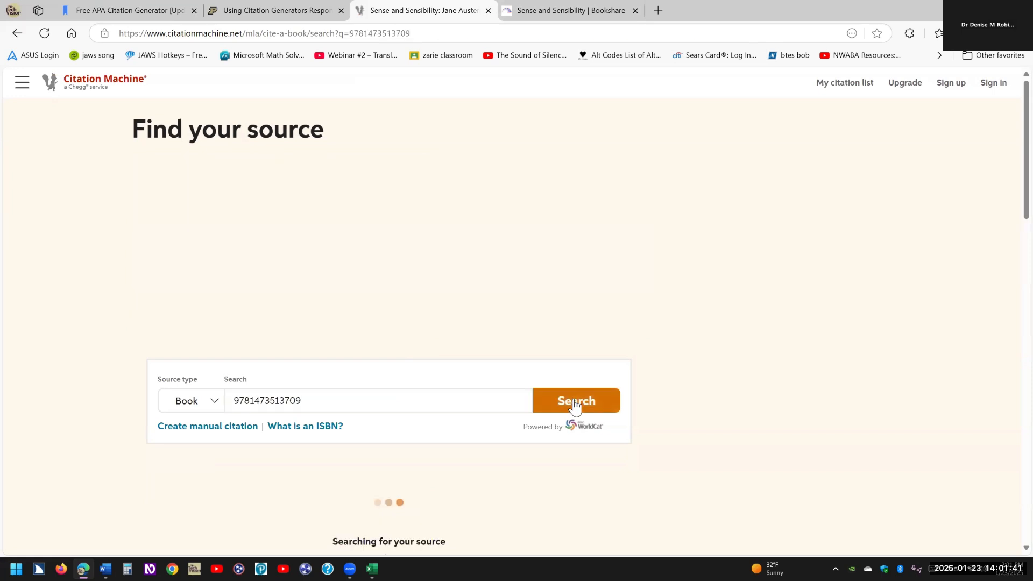
{"action": "scroll", "coordinate": [584, 239], "scroll_direction": "down", "scroll_amount": 5}
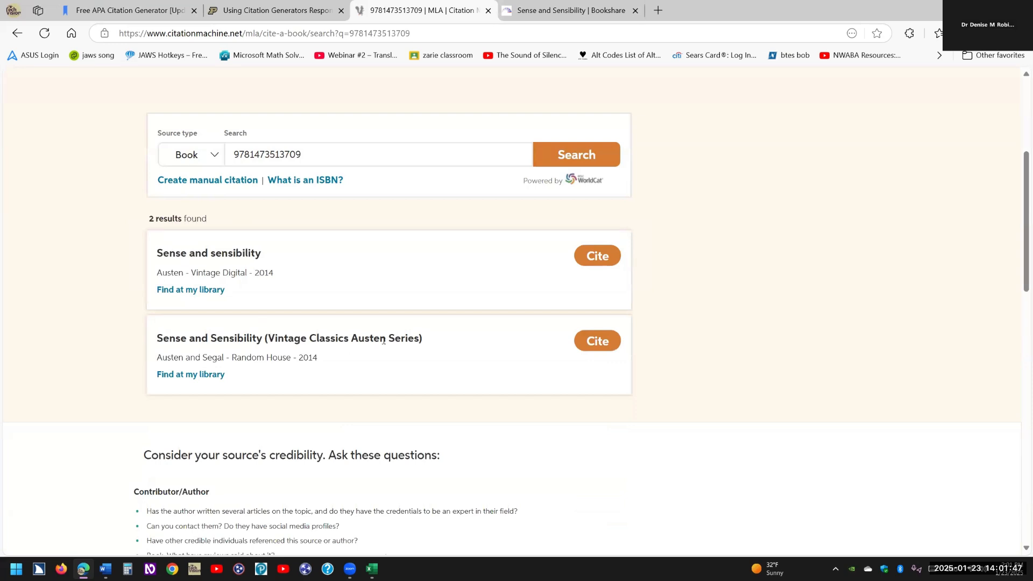
Cite the Vintage Classics Austen Series edition (Random House, 2014), accepting its details, as an MLA9 entry.
{"action": "left_click", "coordinate": [594, 350]}
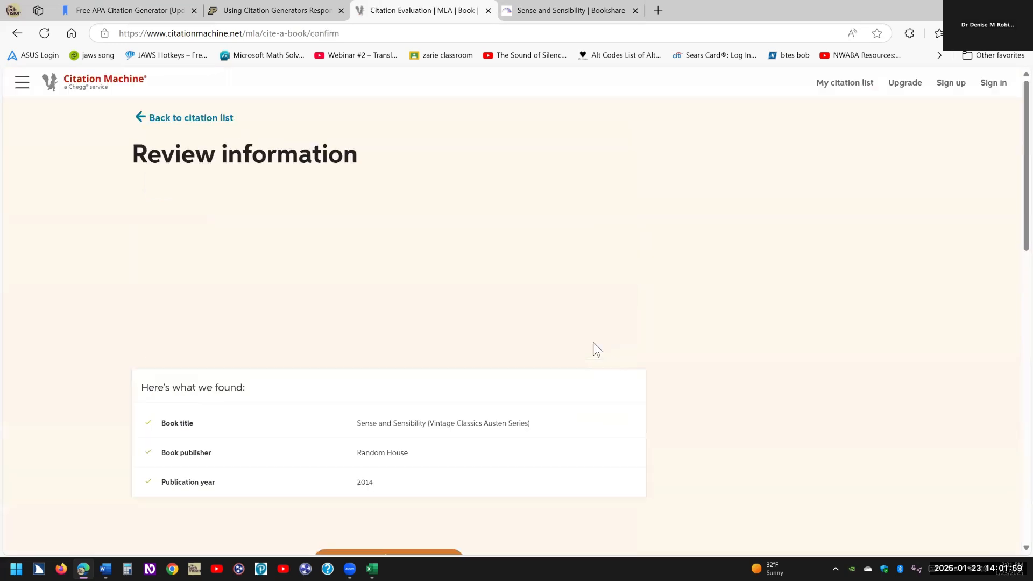
{"action": "scroll", "coordinate": [593, 350], "scroll_direction": "down", "scroll_amount": 5}
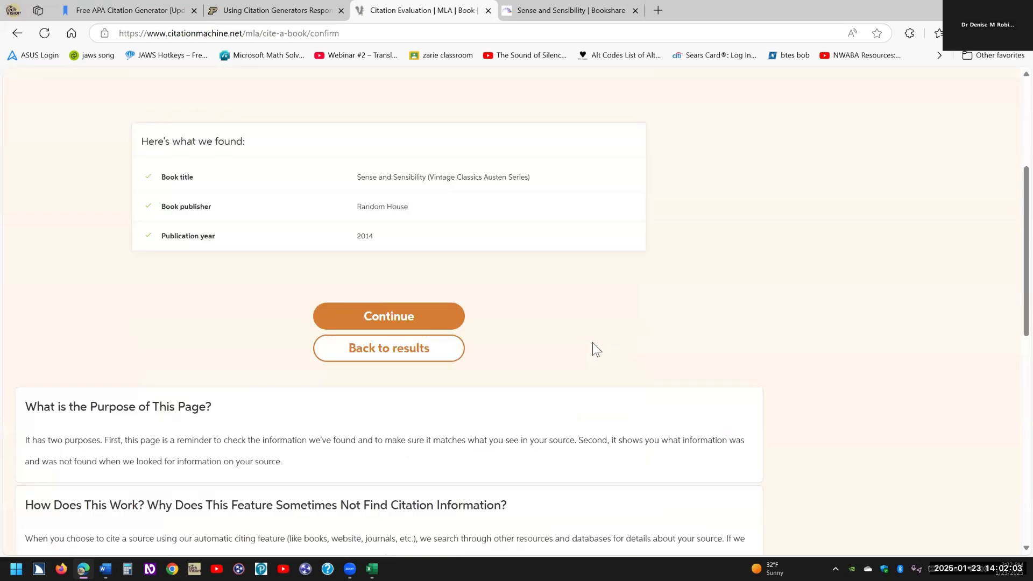
{"action": "left_click", "coordinate": [397, 318]}
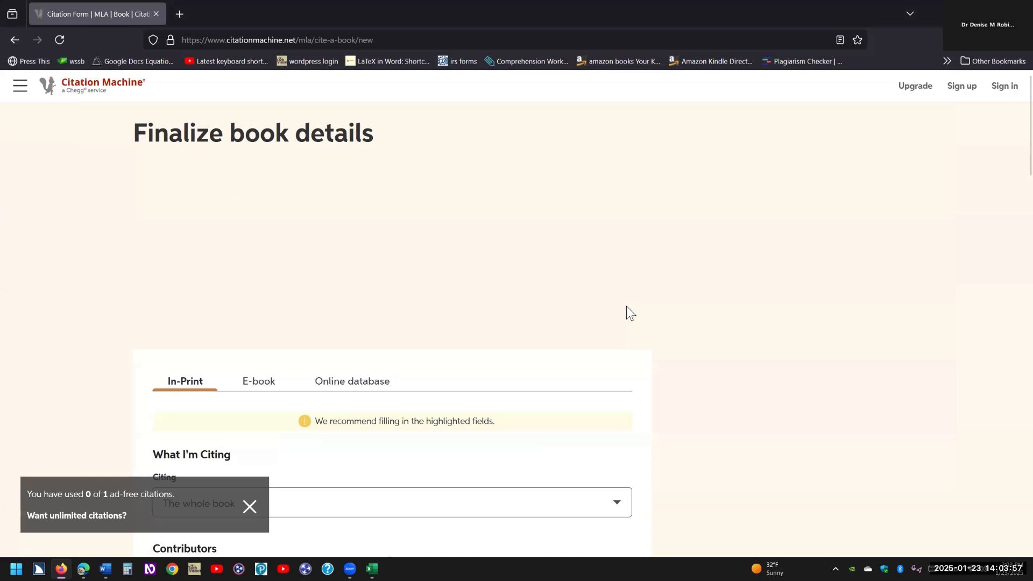
{"action": "scroll", "coordinate": [626, 312], "scroll_direction": "down", "scroll_amount": 3}
{"action": "scroll", "coordinate": [627, 312], "scroll_direction": "down", "scroll_amount": 1}
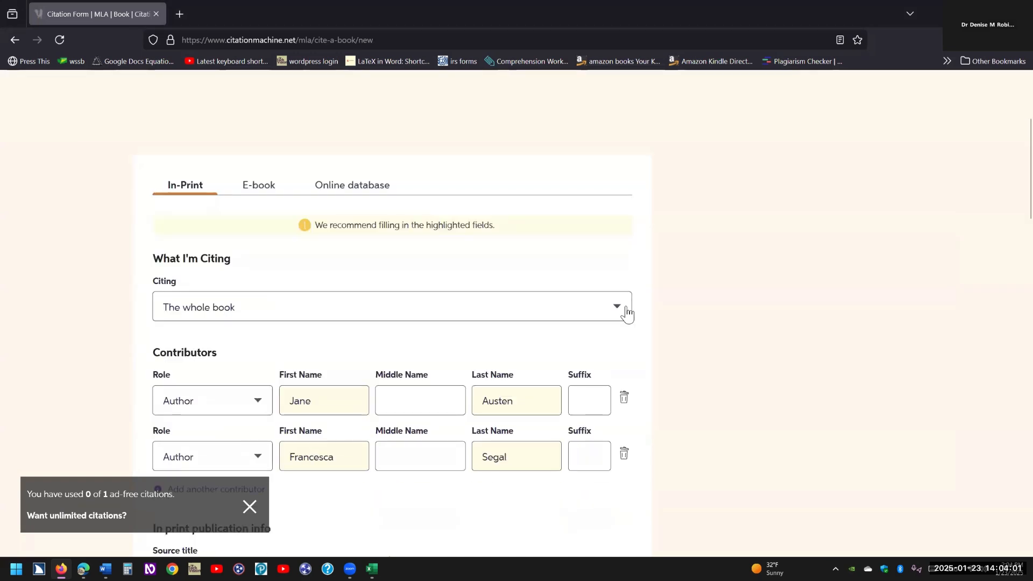
{"action": "scroll", "coordinate": [626, 312], "scroll_direction": "down", "scroll_amount": 1}
{"action": "scroll", "coordinate": [627, 314], "scroll_direction": "down", "scroll_amount": 1}
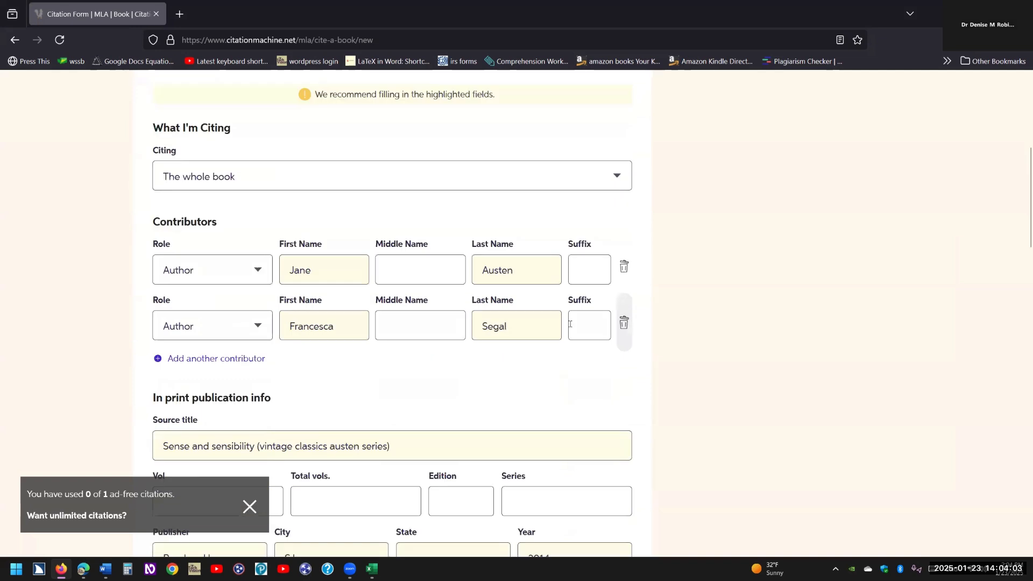
{"action": "scroll", "coordinate": [492, 339], "scroll_direction": "down", "scroll_amount": 1}
{"action": "scroll", "coordinate": [492, 336], "scroll_direction": "down", "scroll_amount": 1}
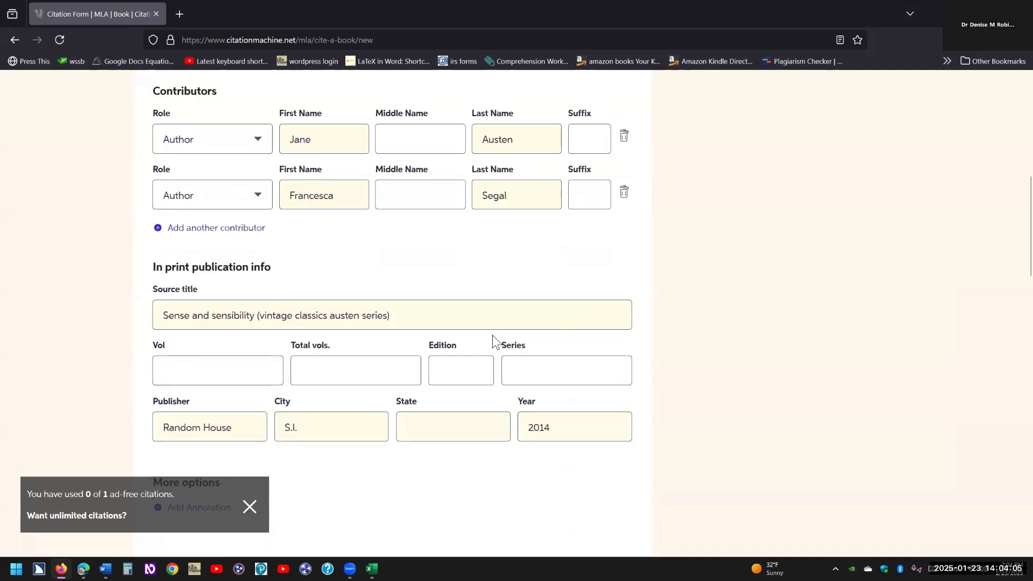
{"action": "scroll", "coordinate": [492, 336], "scroll_direction": "down", "scroll_amount": 4}
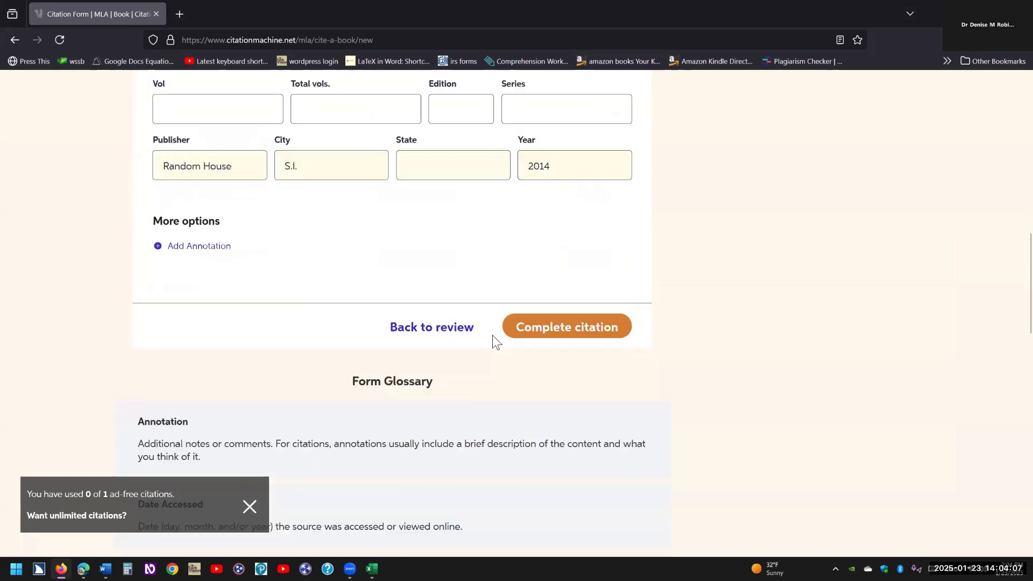
{"action": "left_click", "coordinate": [554, 325]}
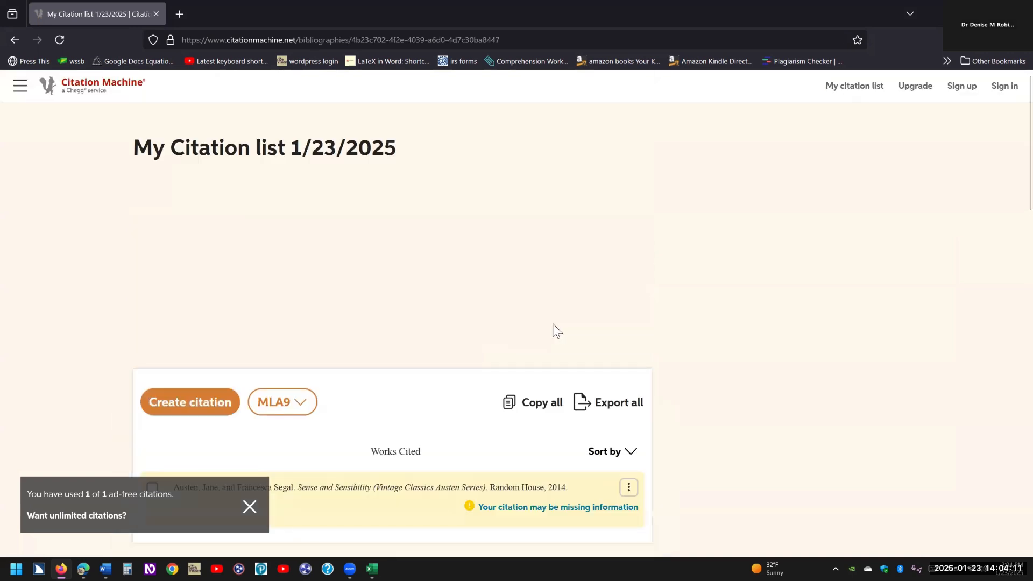
Select the Austen MLA9 entry in the citation list and copy it to the clipboard.
{"action": "scroll", "coordinate": [557, 330], "scroll_direction": "down", "scroll_amount": 4}
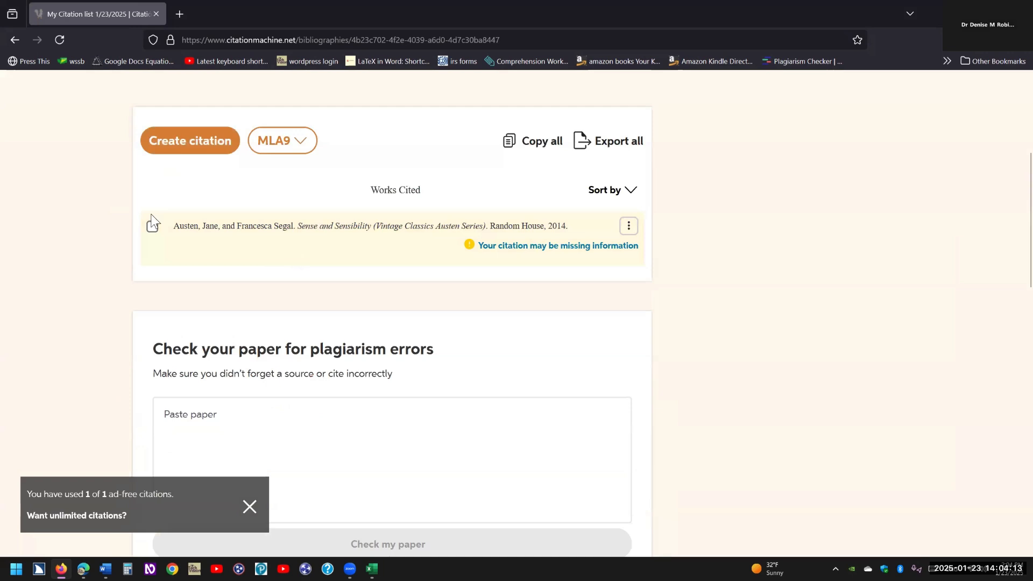
{"action": "left_click", "coordinate": [152, 227]}
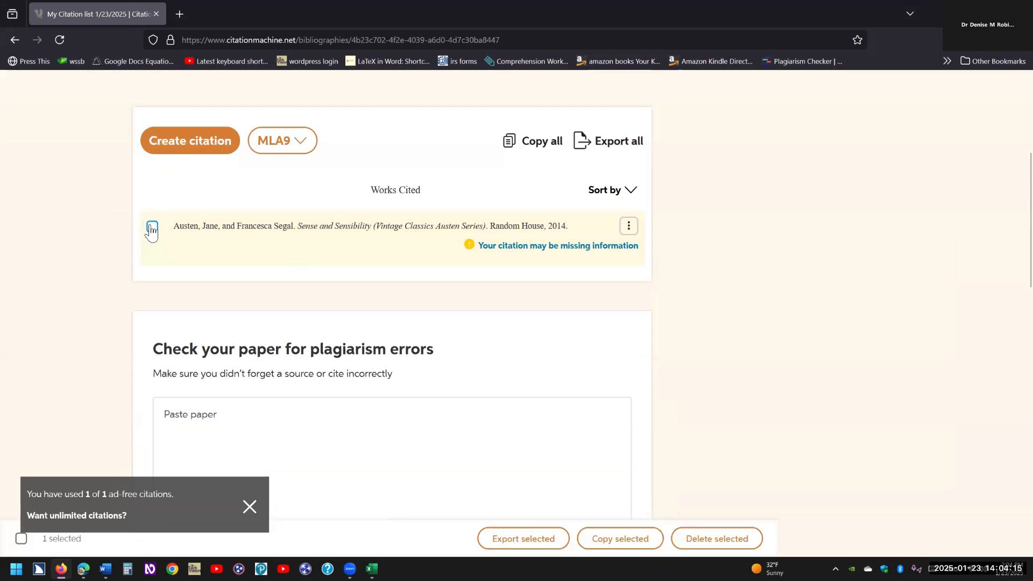
{"action": "mouse_move", "coordinate": [570, 231]}
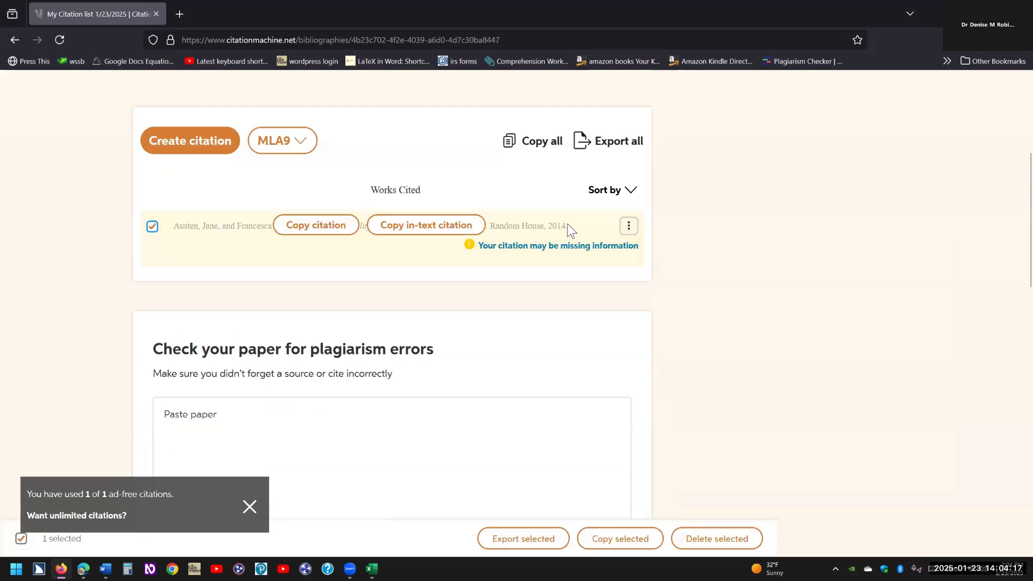
{"action": "left_click", "coordinate": [332, 226]}
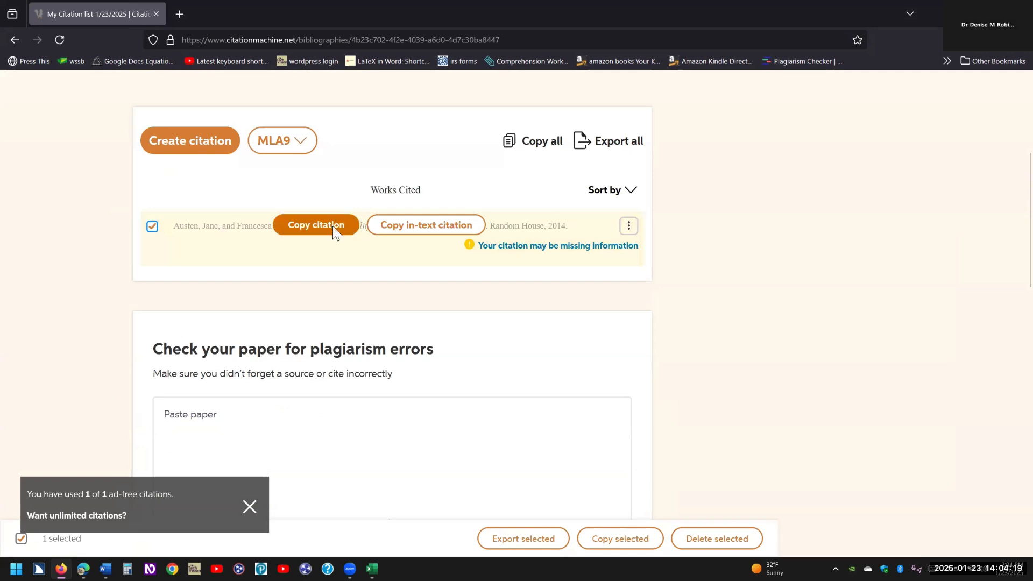
{"action": "left_click", "coordinate": [333, 226]}
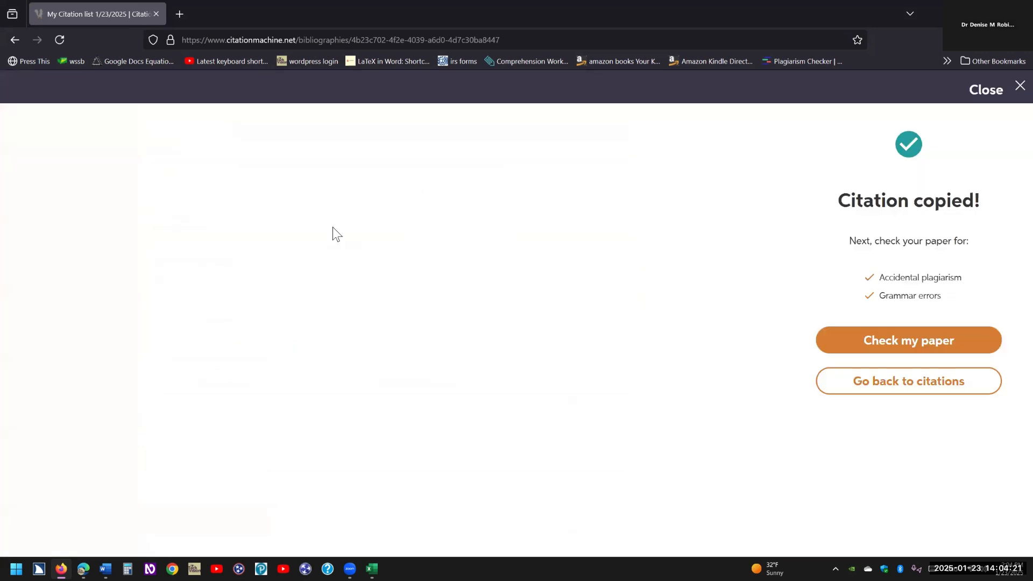
{"action": "key", "text": "alt+Tab"}
{"action": "key", "text": "alt+Tab"}
{"action": "key", "text": "alt+Tab"}
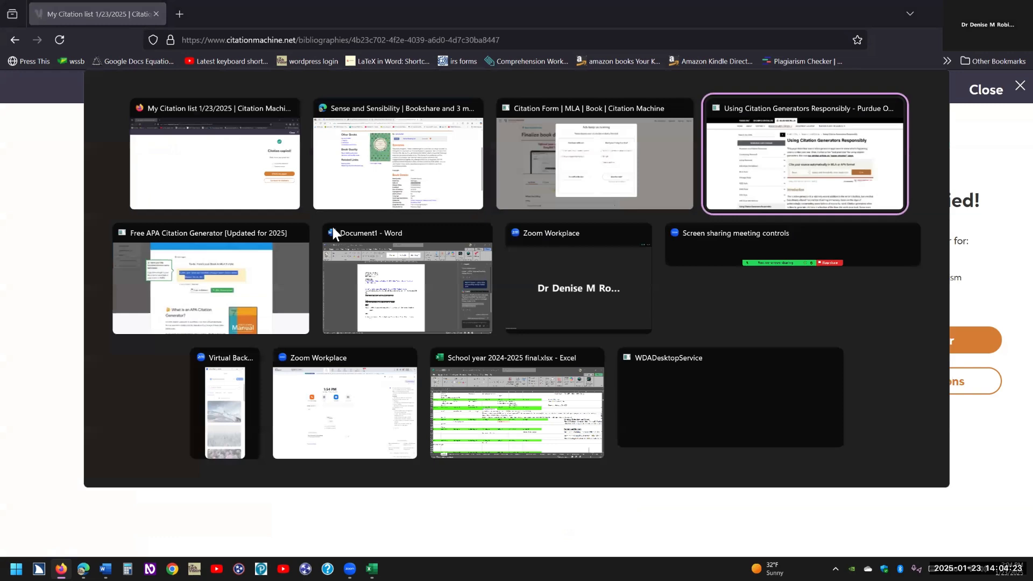
Paste the Jane Austen and Francesca Segal MLA citation beneath the second MLA heading in Word.
{"action": "left_click", "coordinate": [332, 227]}
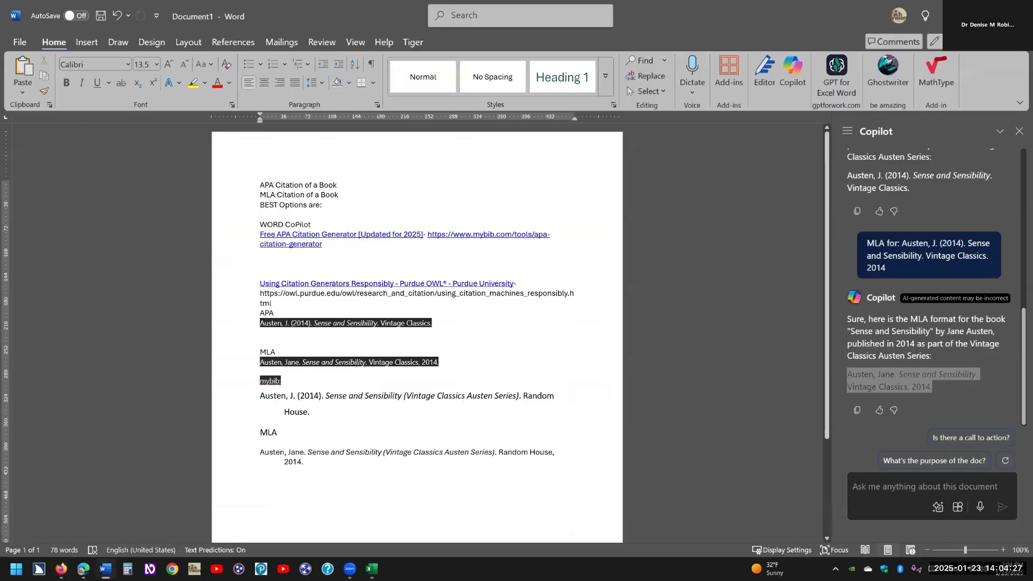
{"action": "key", "text": "ctrl+v"}
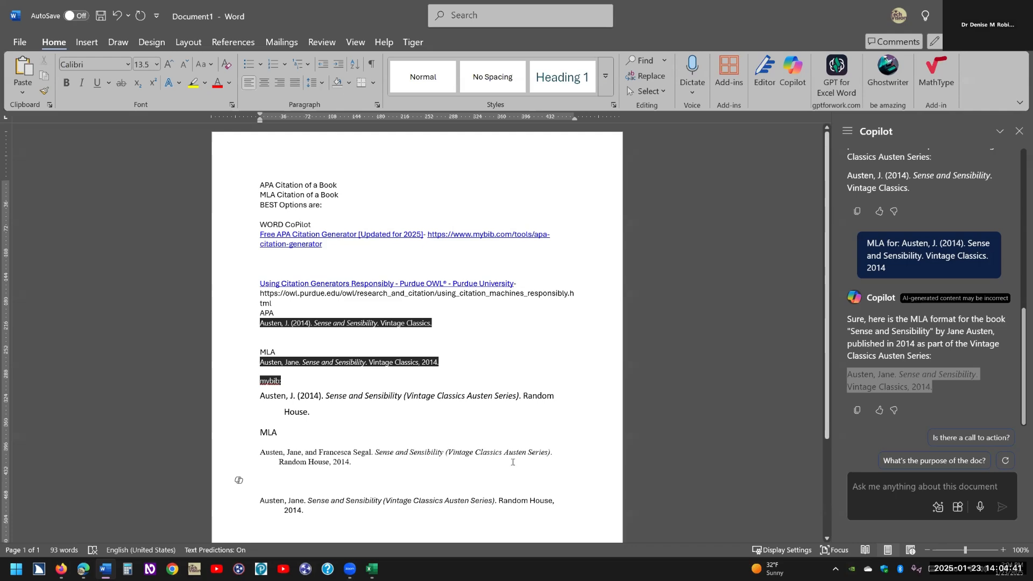
{"action": "key", "text": "alt+Tab"}
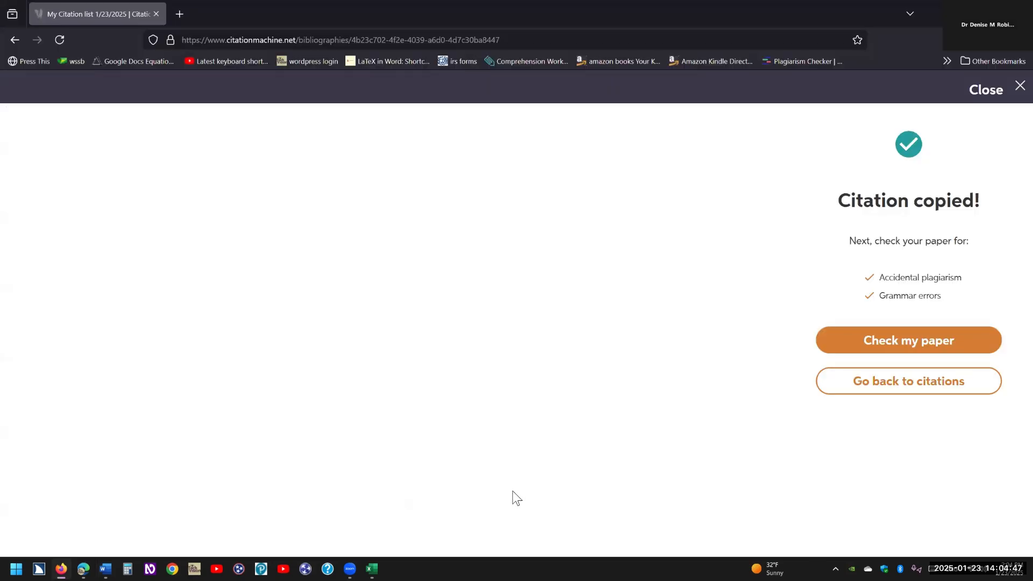
{"action": "key", "text": "alt+Tab"}
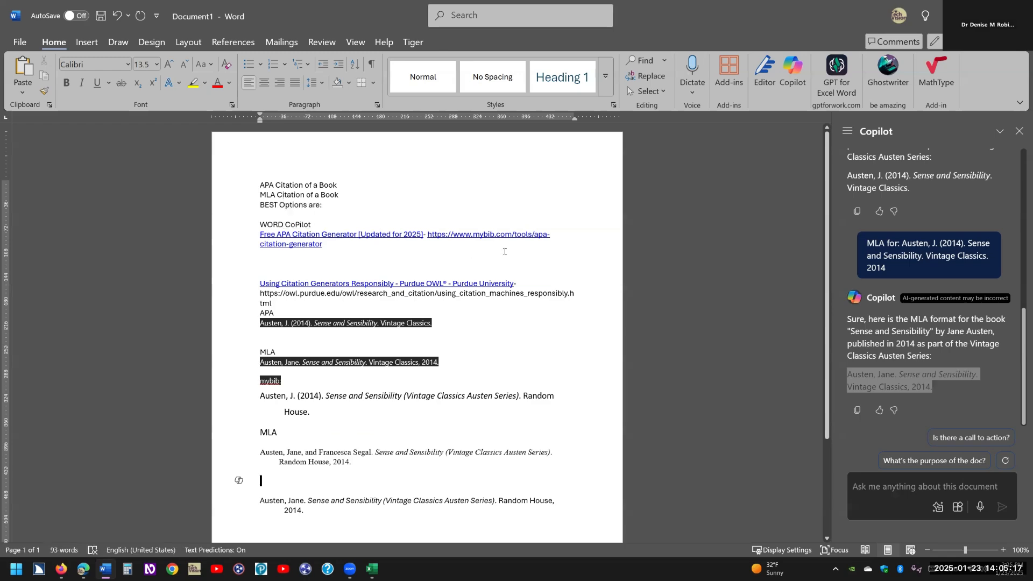
Bring back Edge's MyBib tab showing the MLA 9 book citation and in-text citation (Austen).
{"action": "key", "text": "alt+Tab"}
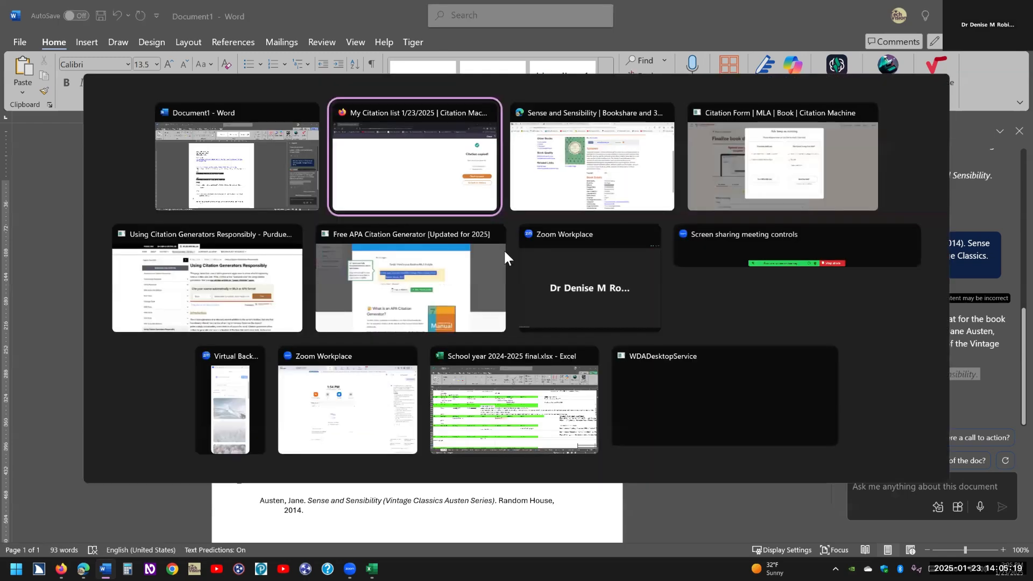
{"action": "key", "text": "alt+Tab"}
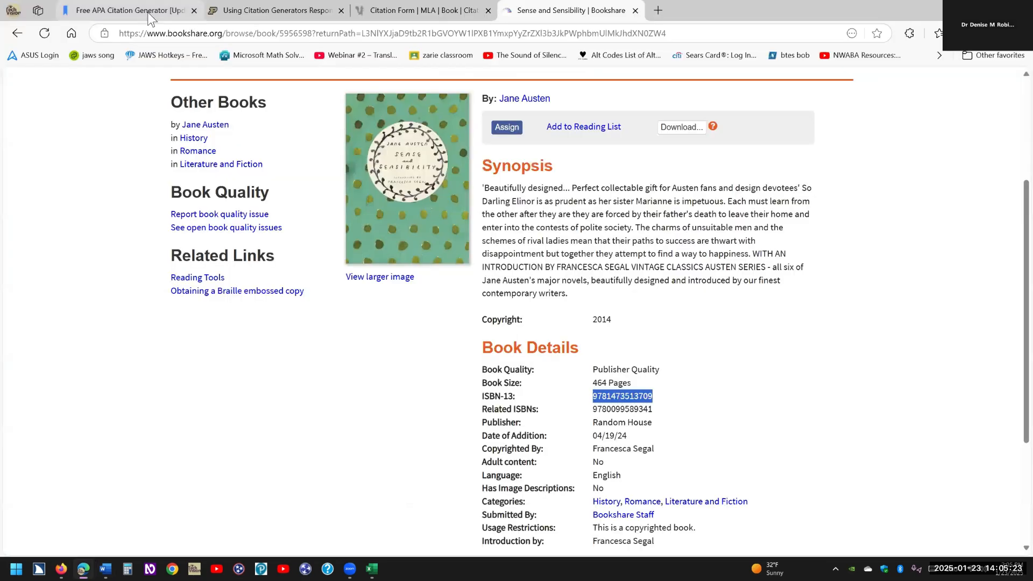
{"action": "key", "text": "ctrl+Tab"}
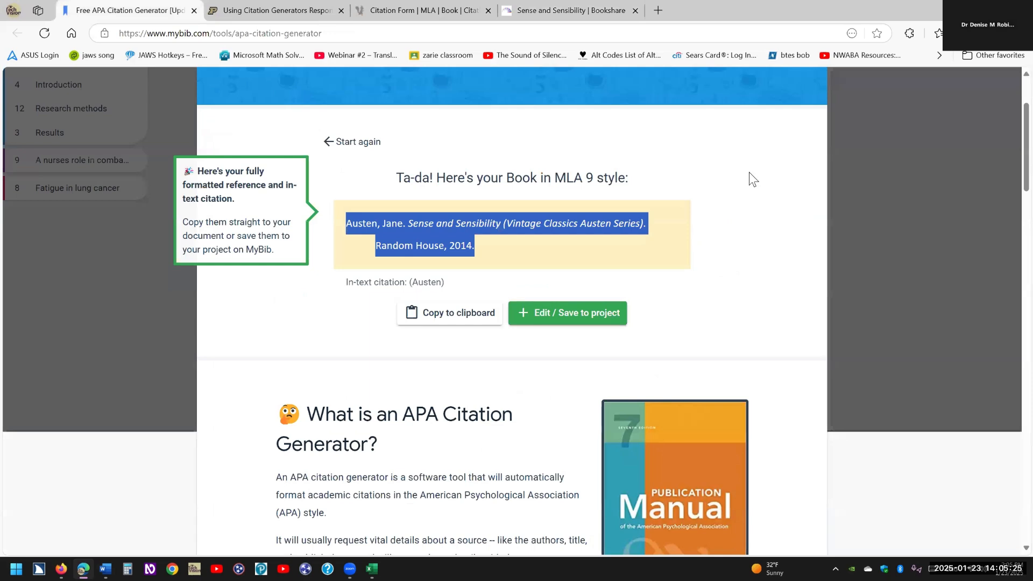
{"action": "left_click", "coordinate": [749, 172]}
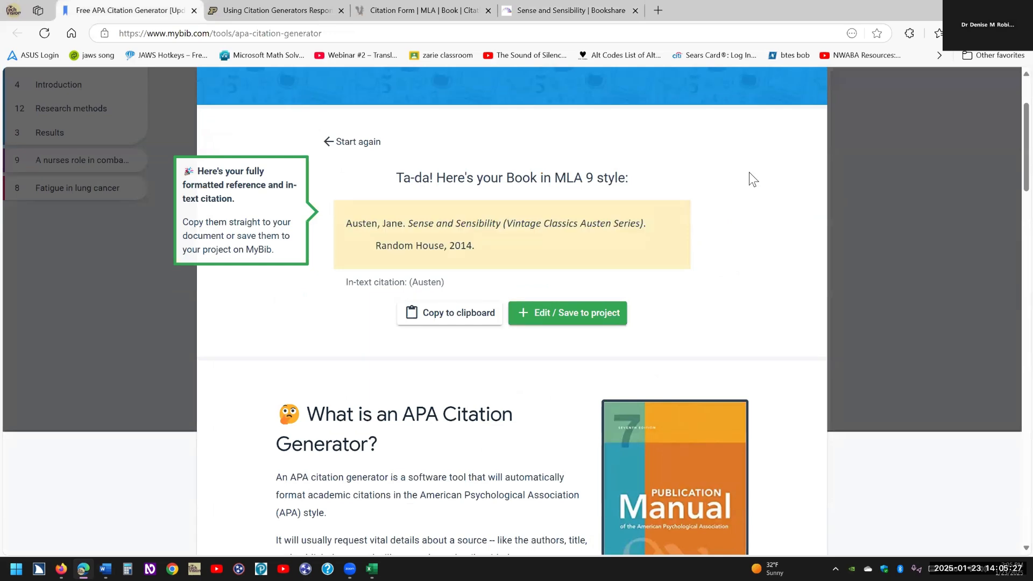
{"action": "key", "text": "alt+f"}
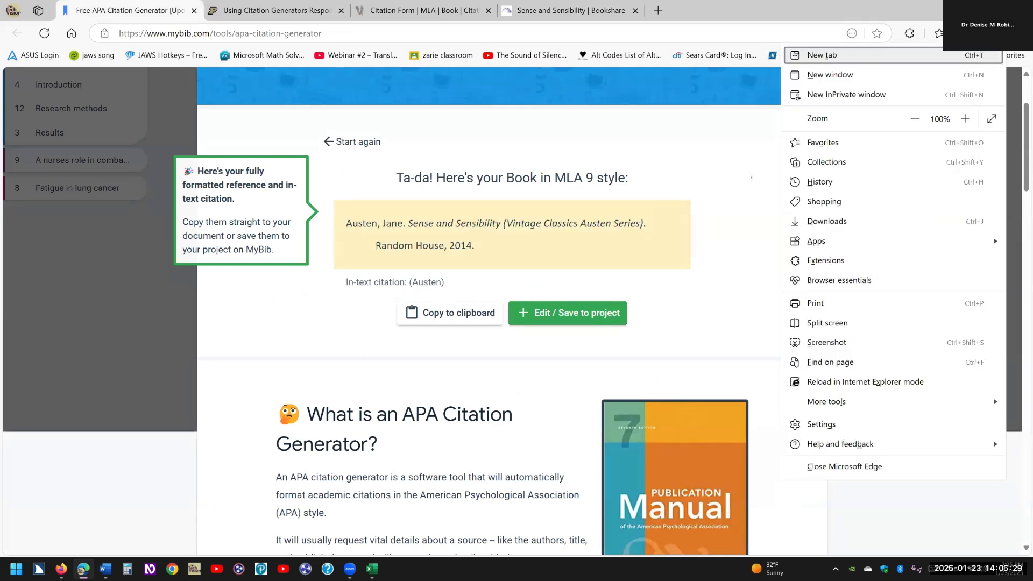
{"action": "key", "text": "l"}
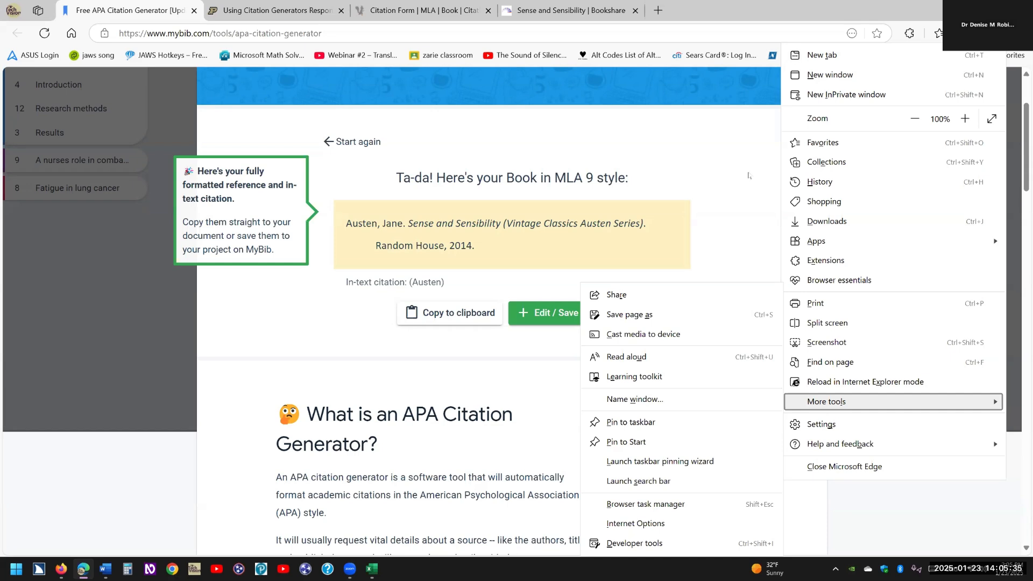
{"action": "left_click", "coordinate": [638, 423]}
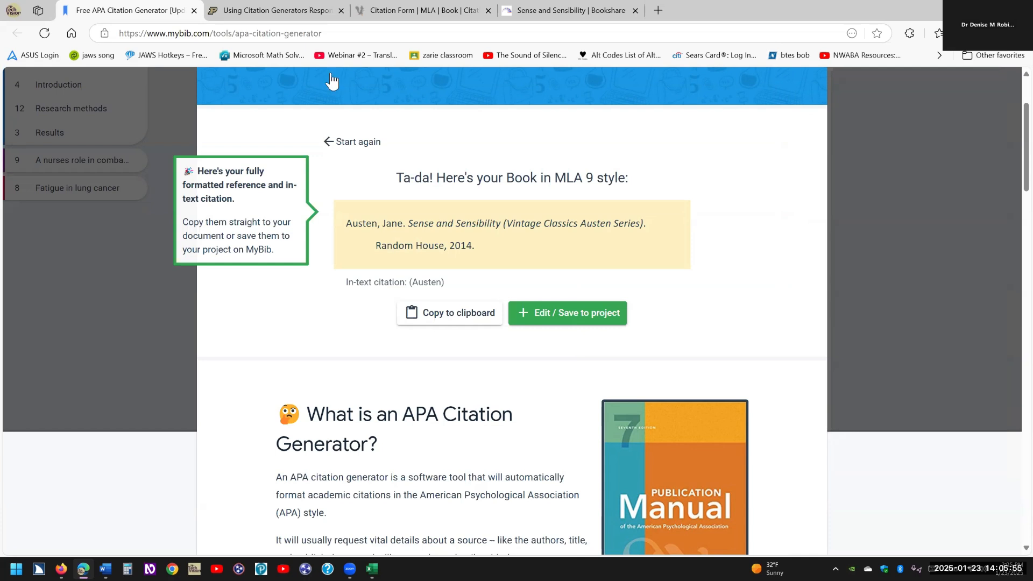
Create a desktop shortcut to the MyBib generator URL named 'APA and anything else citations'.
{"action": "key", "text": "ctrl+l"}
{"action": "key", "text": "ctrl+c"}
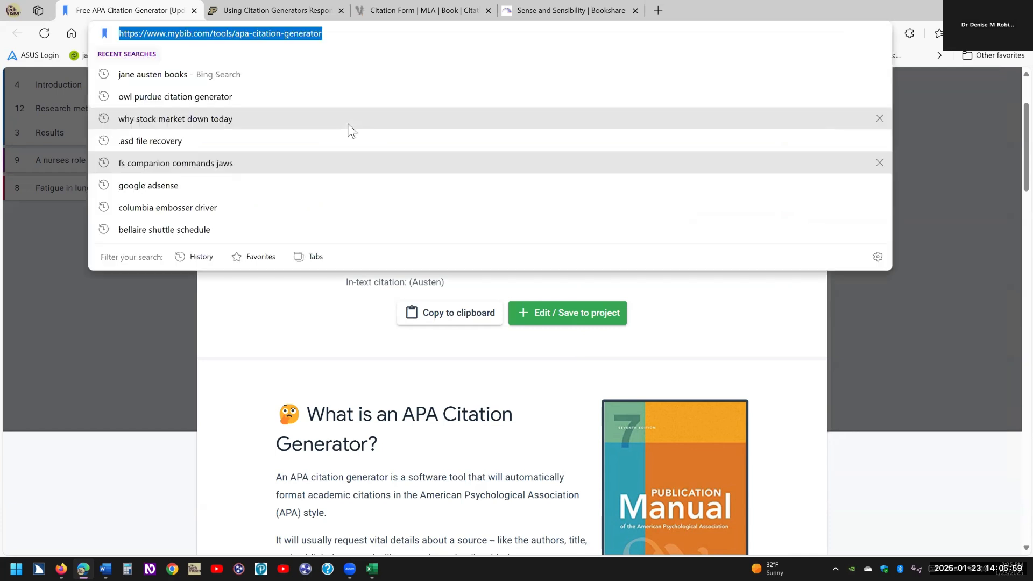
{"action": "key", "text": "alt+Tab"}
{"action": "key", "text": "super+d"}
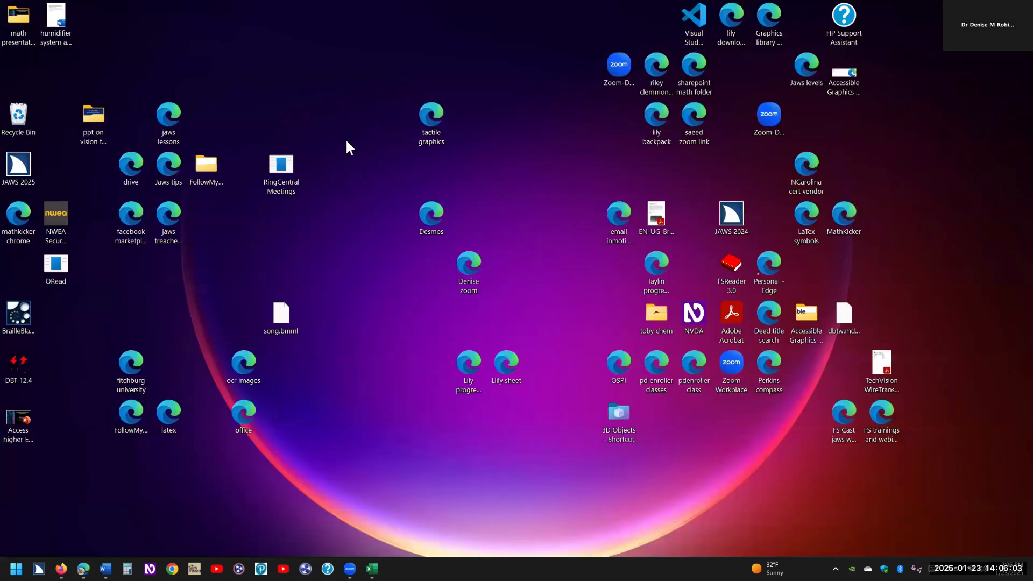
{"action": "right_click", "coordinate": [345, 137]}
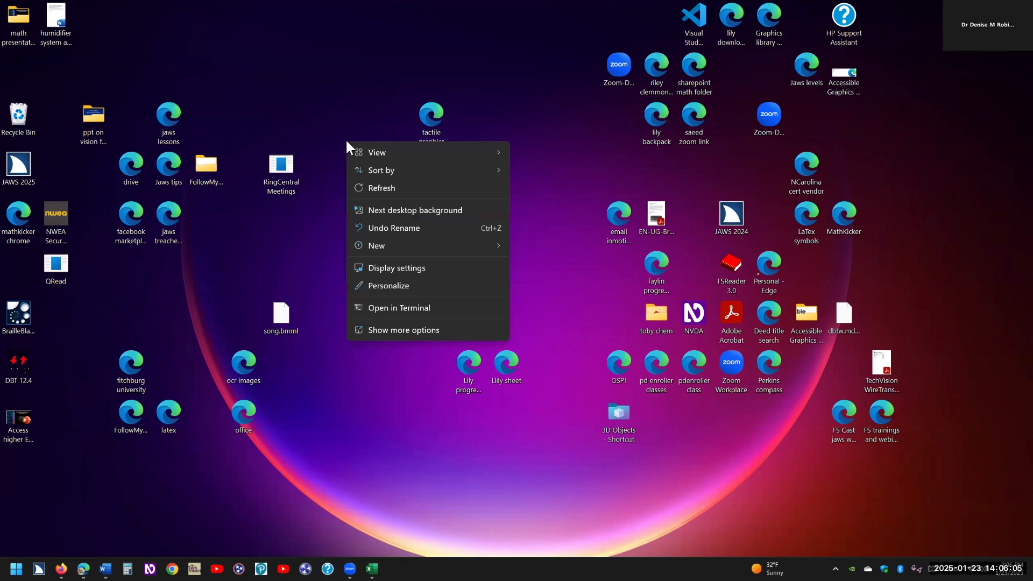
{"action": "mouse_move", "coordinate": [431, 248]}
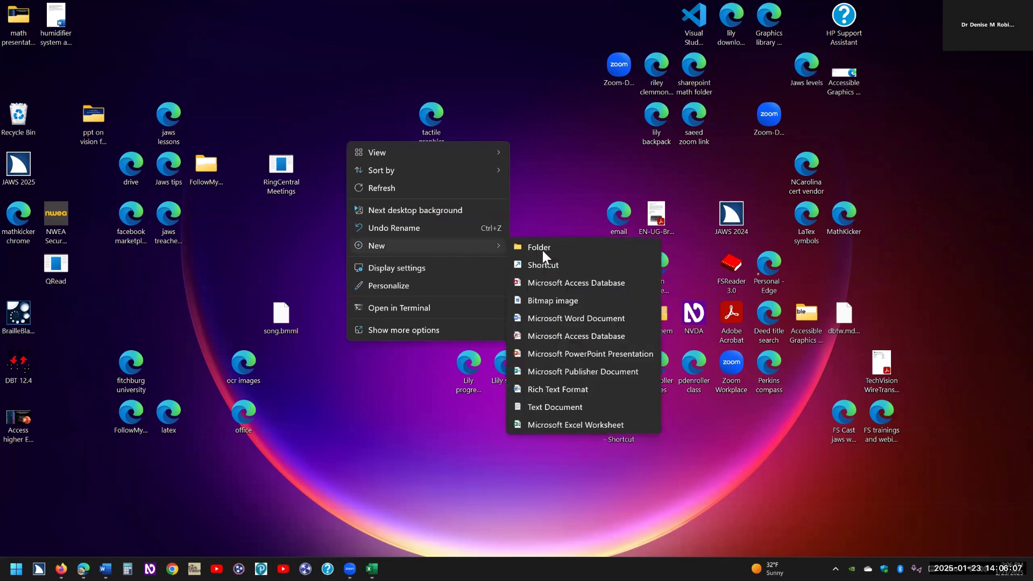
{"action": "left_click", "coordinate": [540, 266]}
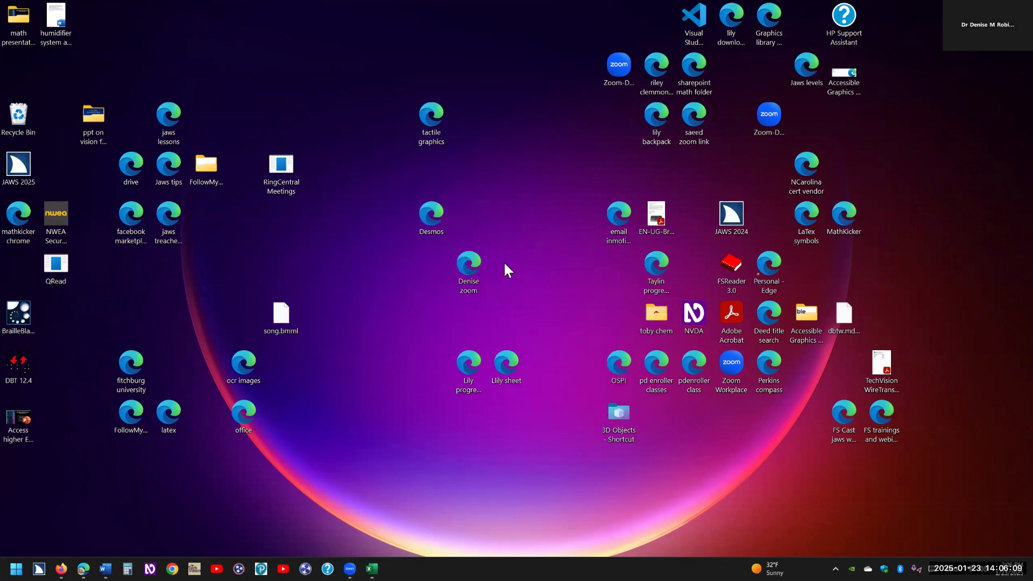
{"action": "key", "text": "ctrl+v"}
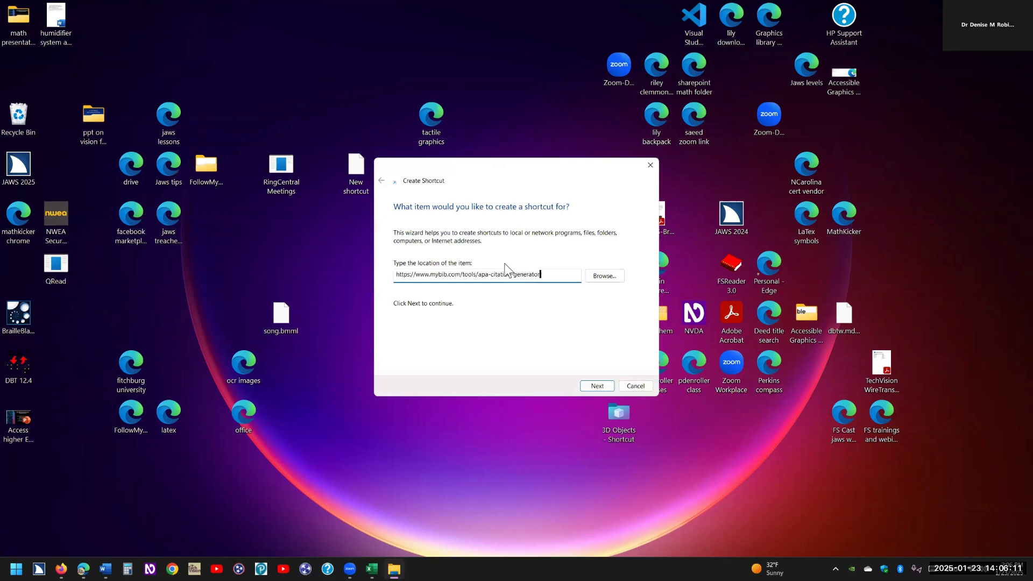
{"action": "key", "text": "Return"}
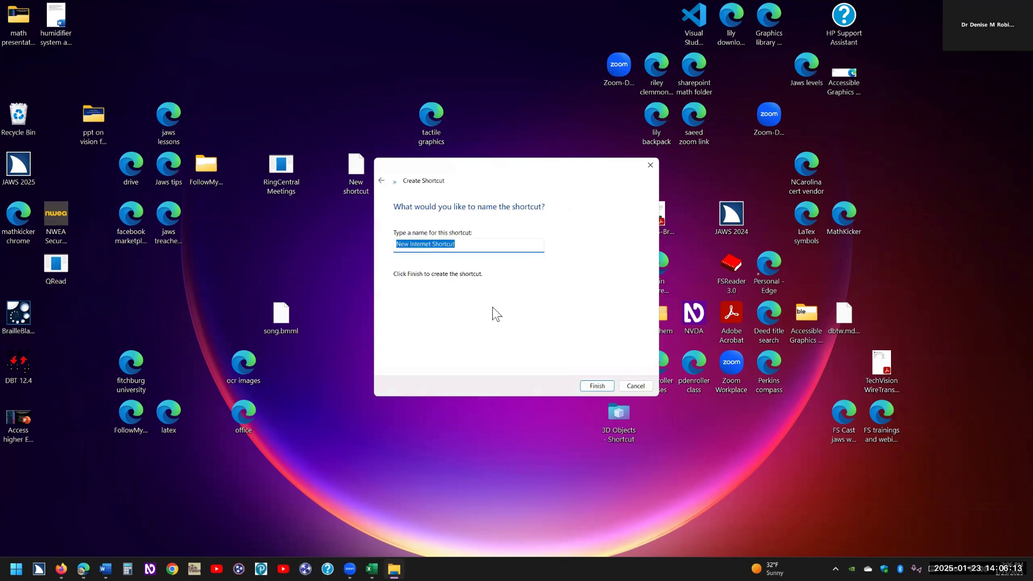
{"action": "type", "text": "APA citations"}
{"action": "key", "text": "ctrl+Left"}
{"action": "type", "text": "and a"}
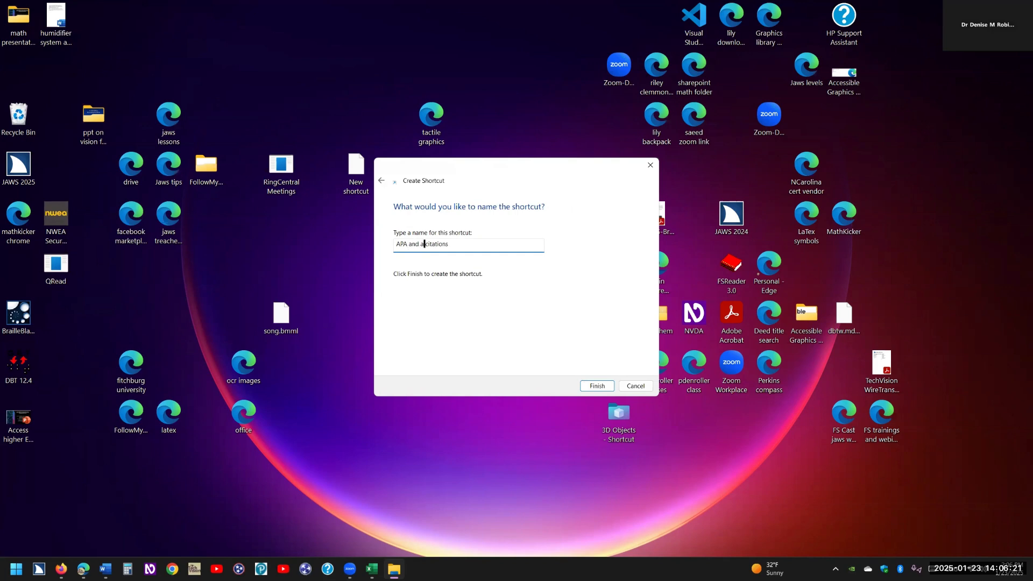
{"action": "type", "text": "nything else"}
{"action": "left_click", "coordinate": [596, 386]}
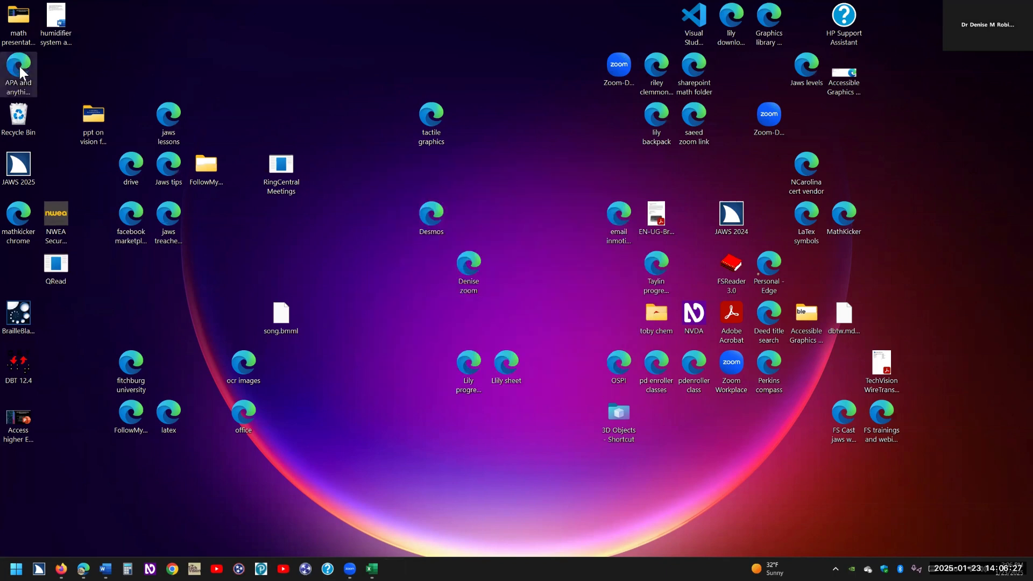
Drag the 'APA and anything else citations' shortcut to the desktop's top centre, then return to Word.
{"action": "left_click_drag", "start_coordinate": [350, 75], "coordinate": [354, 127]}
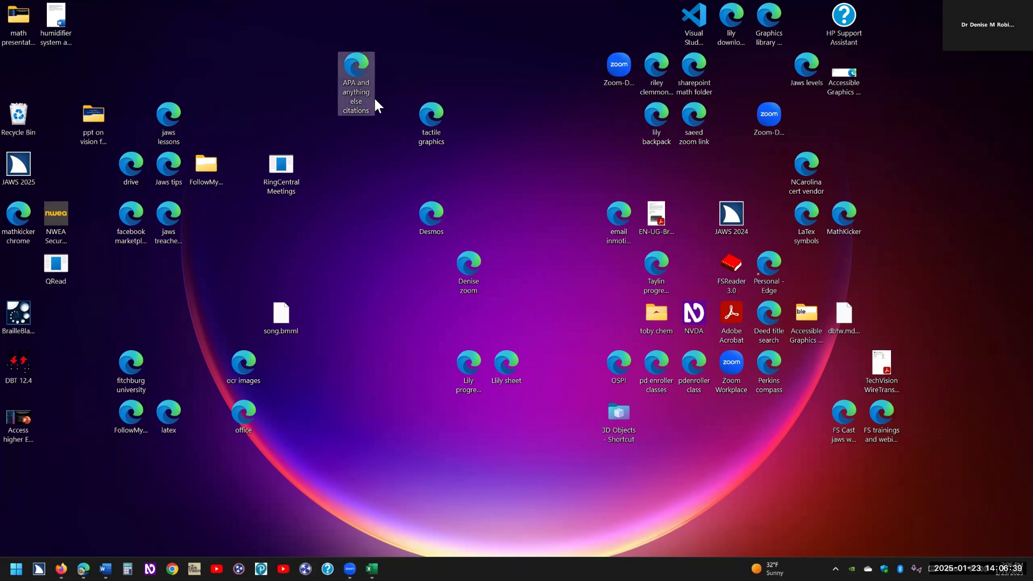
{"action": "key", "text": "alt+Tab"}
{"action": "key", "text": "alt+Tab"}
{"action": "key", "text": "alt+Tab"}
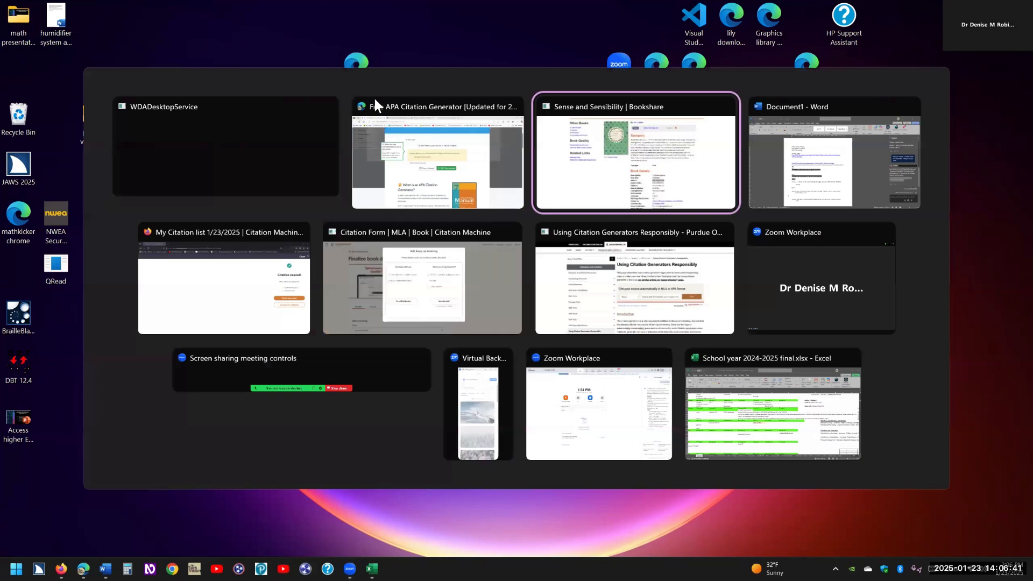
{"action": "key", "text": "alt+Tab"}
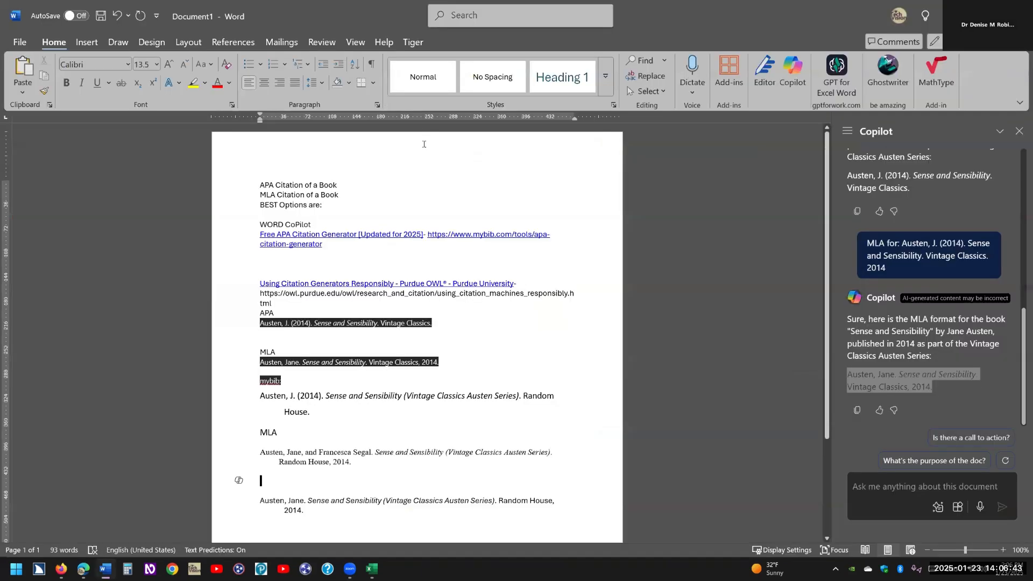